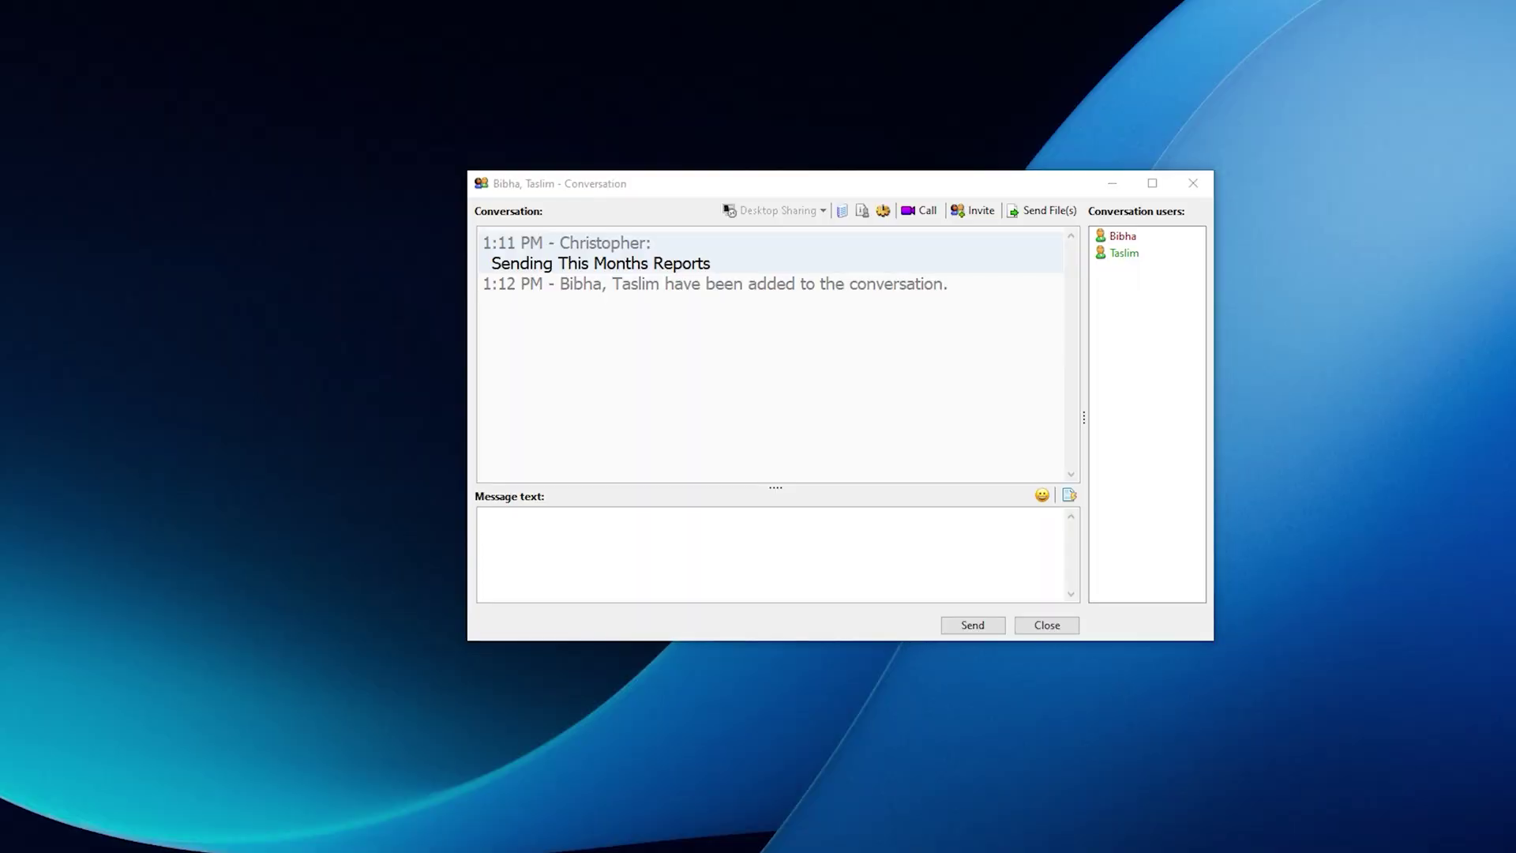
pyautogui.moveTo(829, 440); pyautogui.dragTo(831, 440)
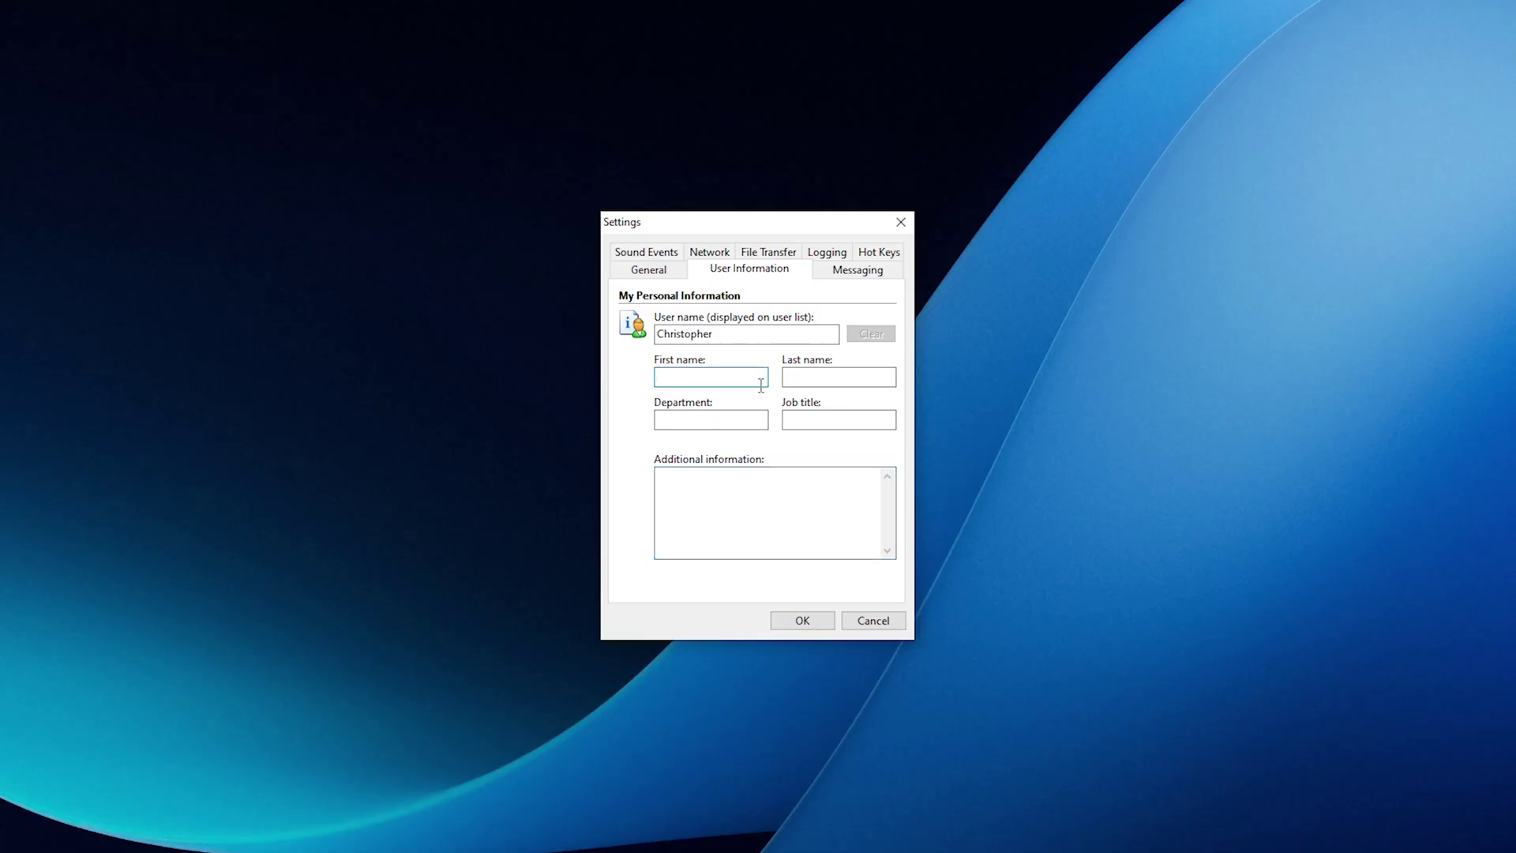
# Fill in the first name in the personal information settings.
pyautogui.write('Christopher')
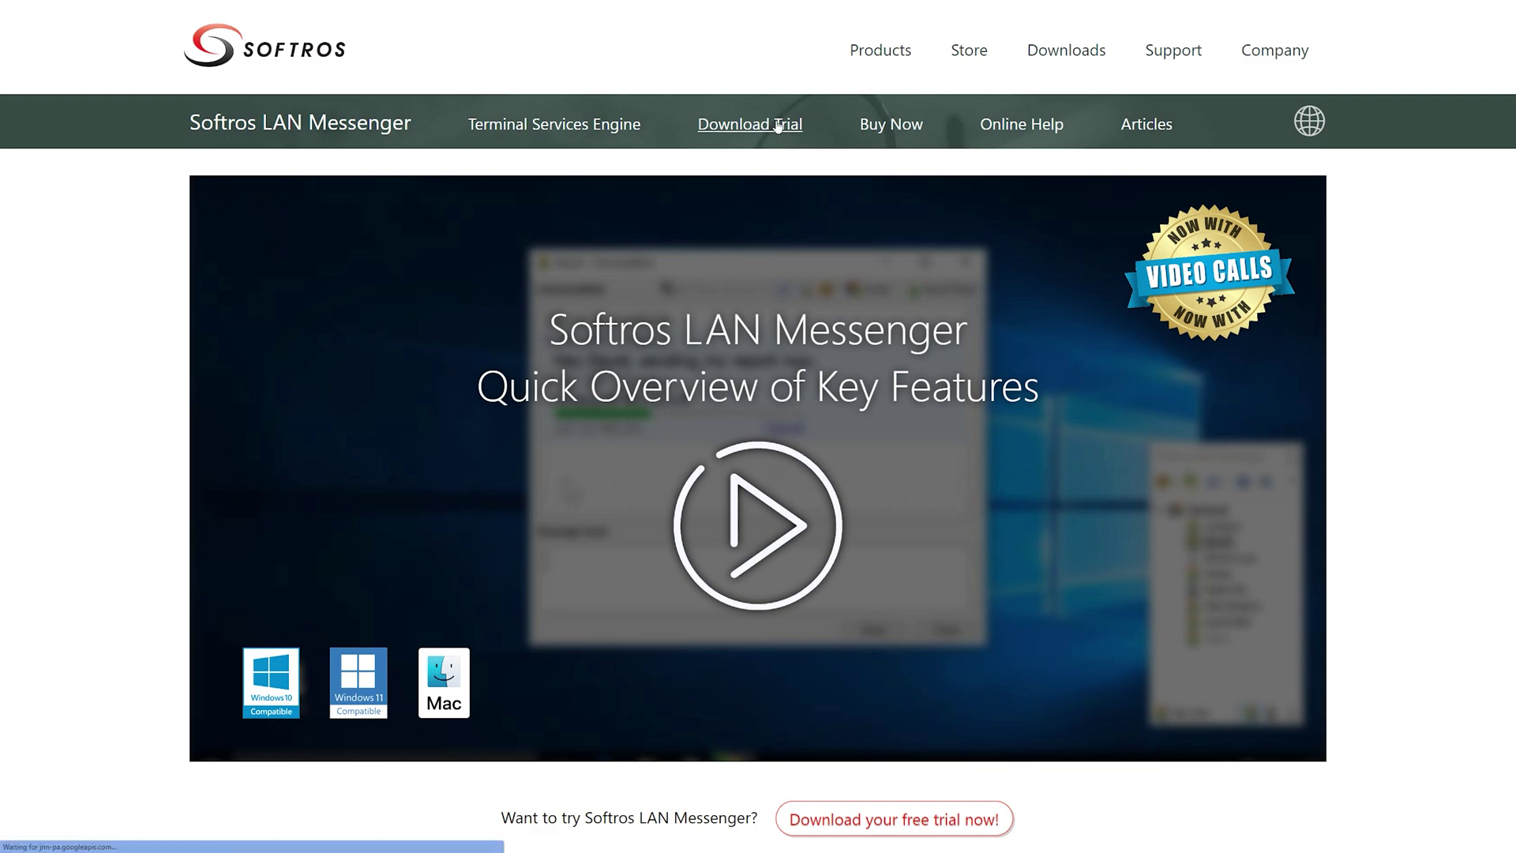
# Download the Softros LAN Messenger trial and install it with English as the setup language.
pyautogui.click(710, 127)
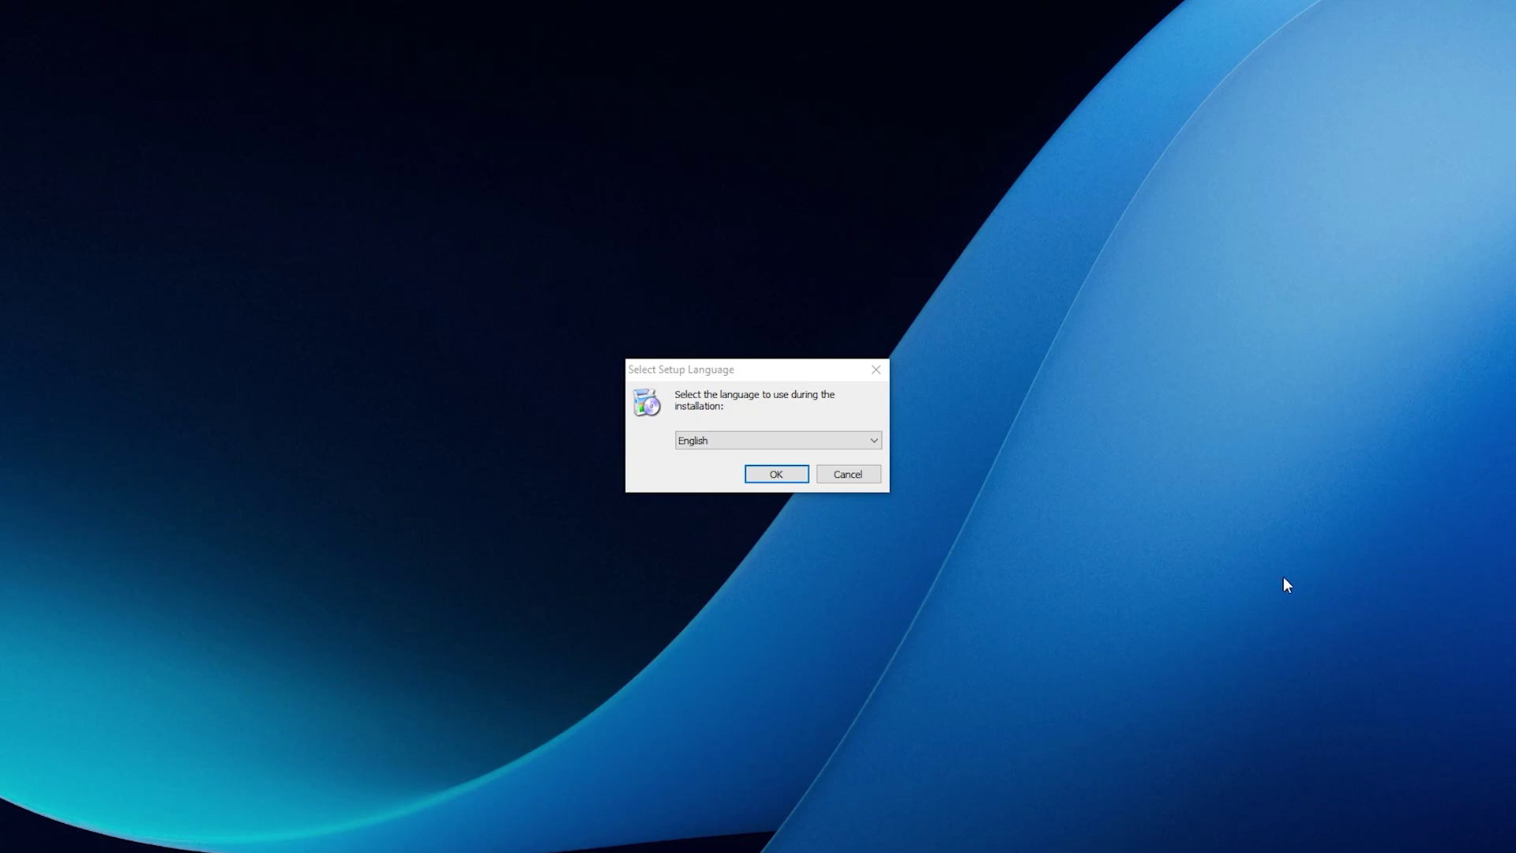
pyautogui.click(774, 474)
pyautogui.click(860, 578)
pyautogui.click(864, 576)
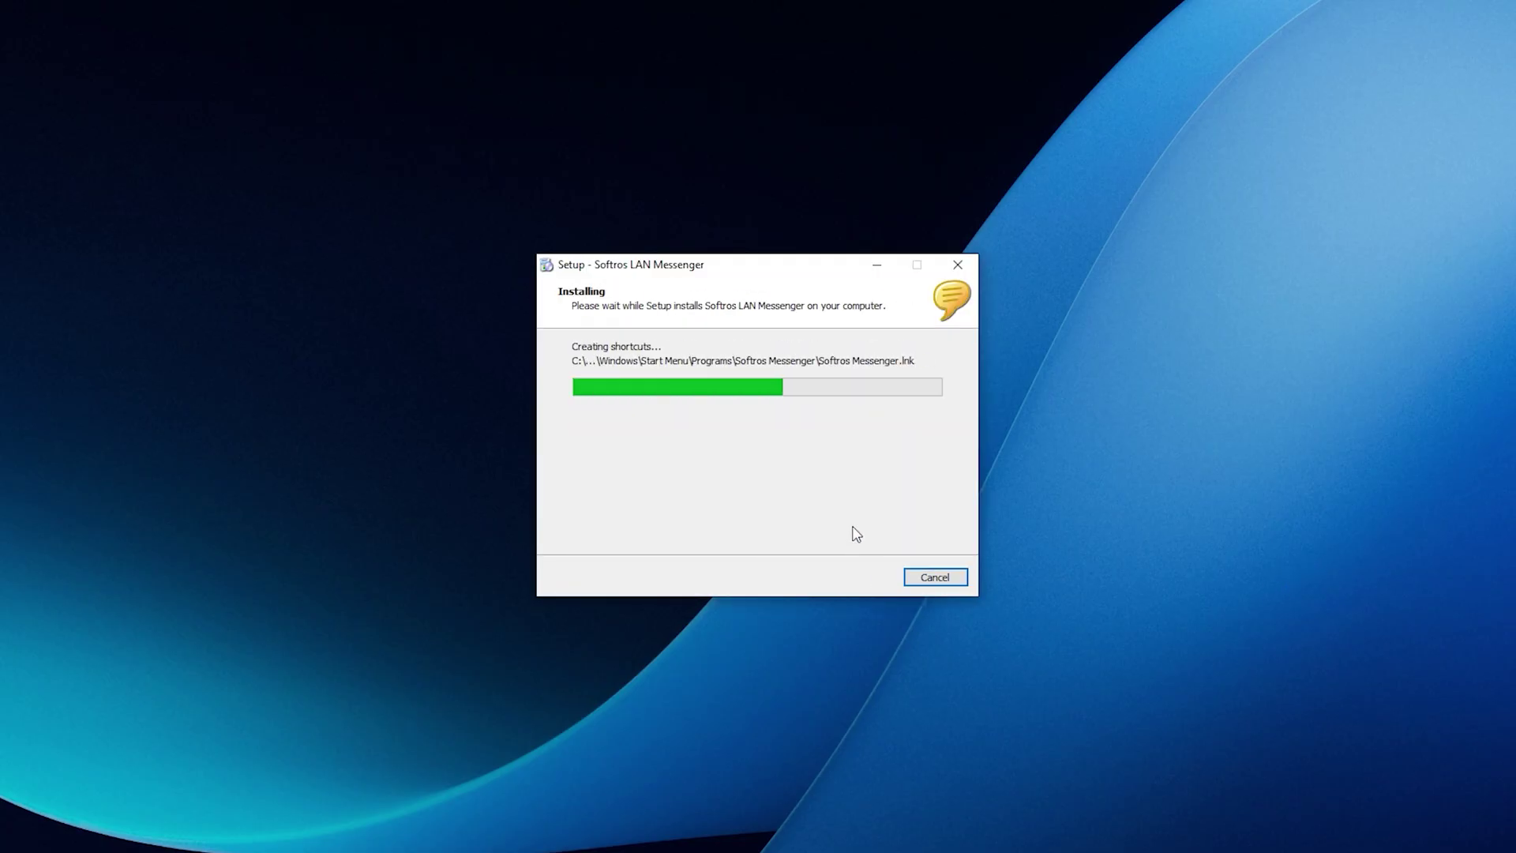
pyautogui.click(859, 585)
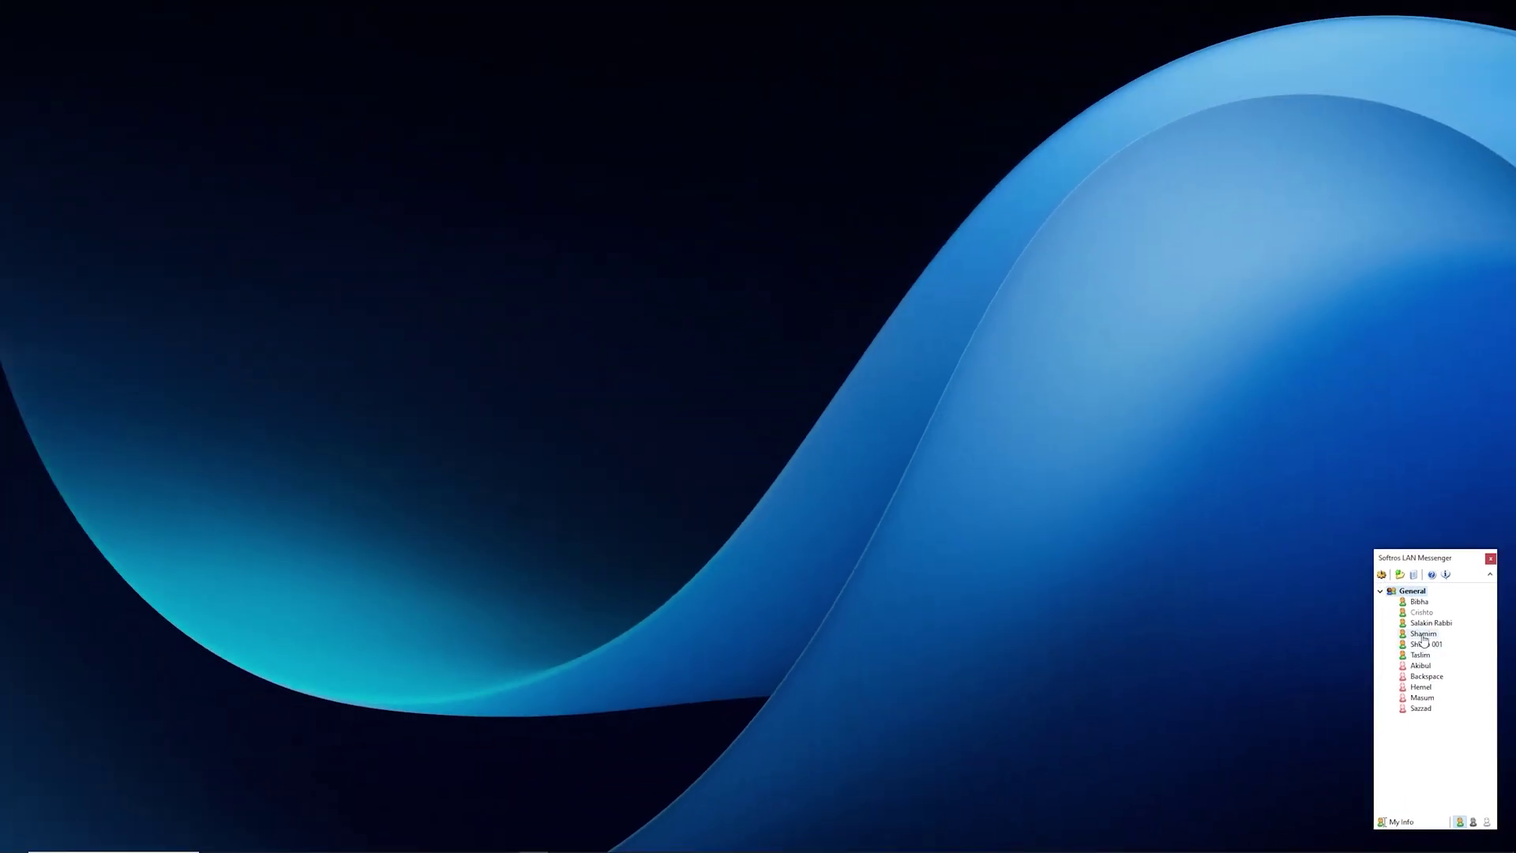
# Open conversations with two online contacts from the General group of the user list.
pyautogui.doubleClick(1424, 635)
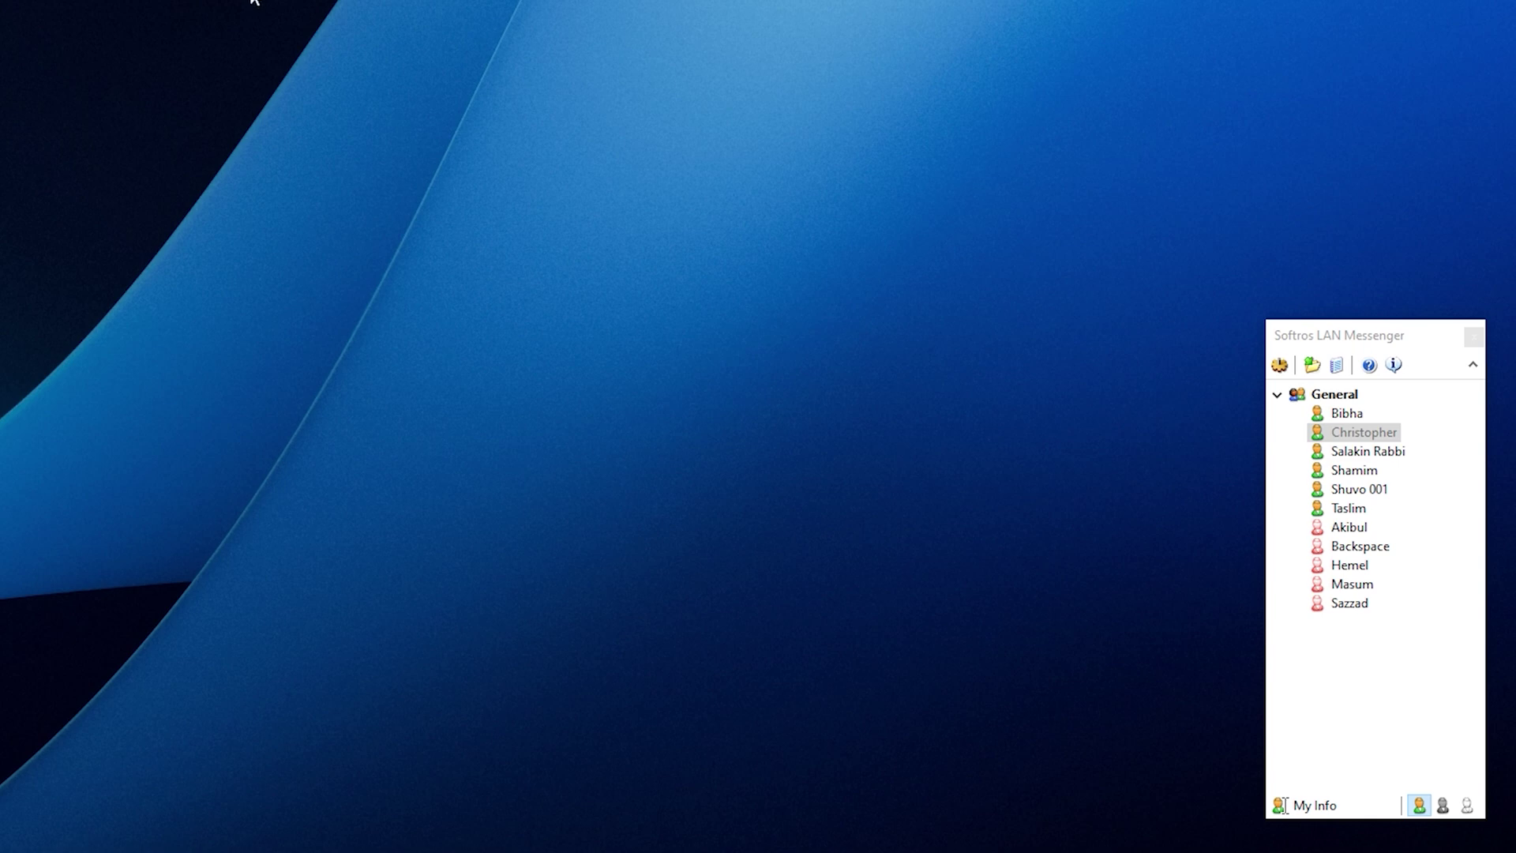
pyautogui.doubleClick(1349, 416)
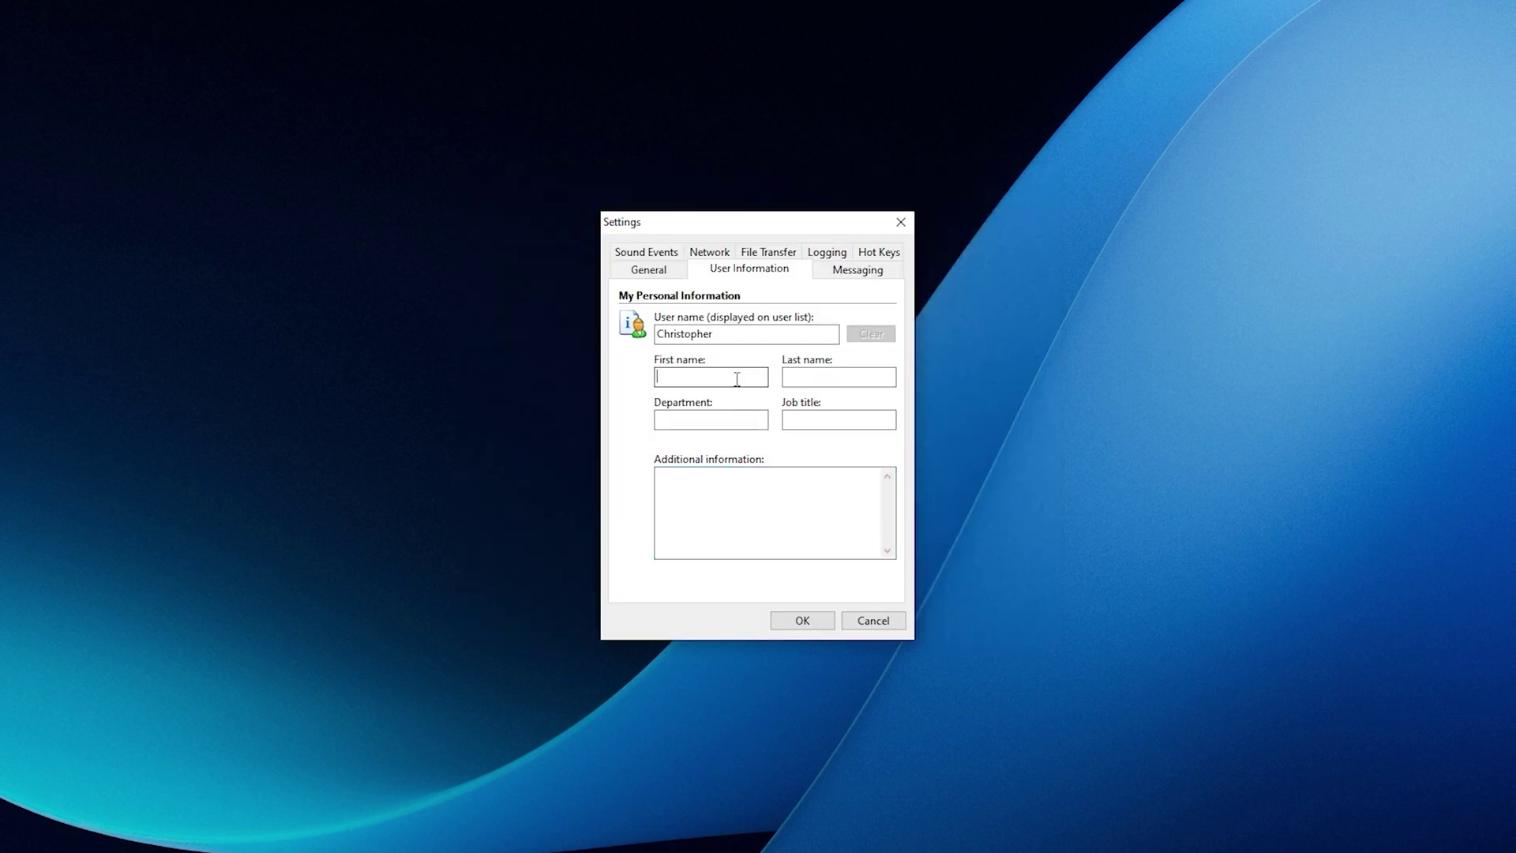
# Enter the first name in the user information settings and move on to the last name field.
pyautogui.write('Christopher')
pyautogui.click(831, 376)
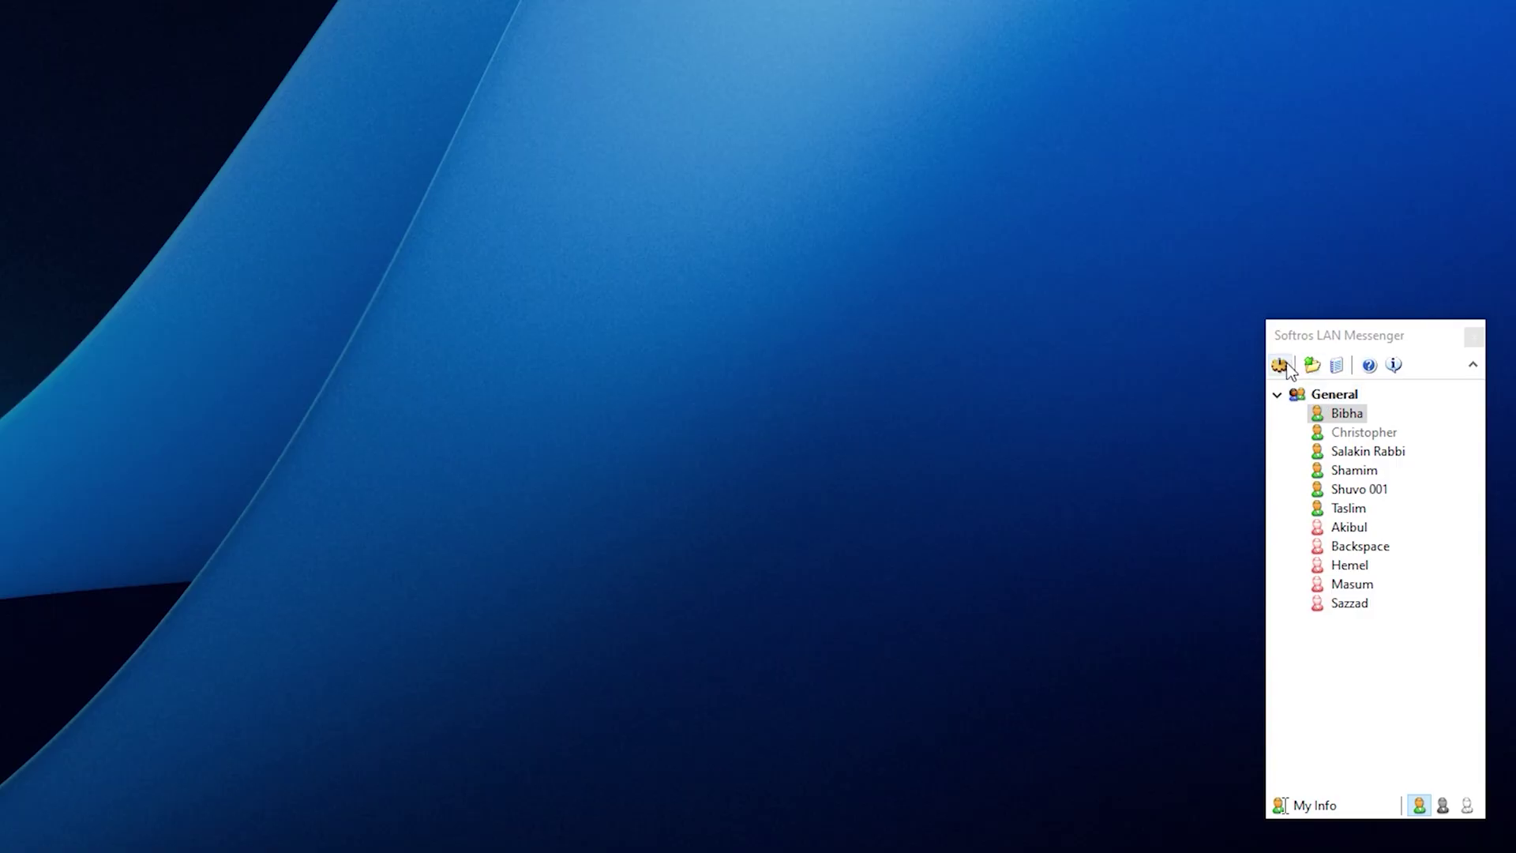
# Open the messenger settings and view the messaging and file transfer options.
pyautogui.click(1282, 366)
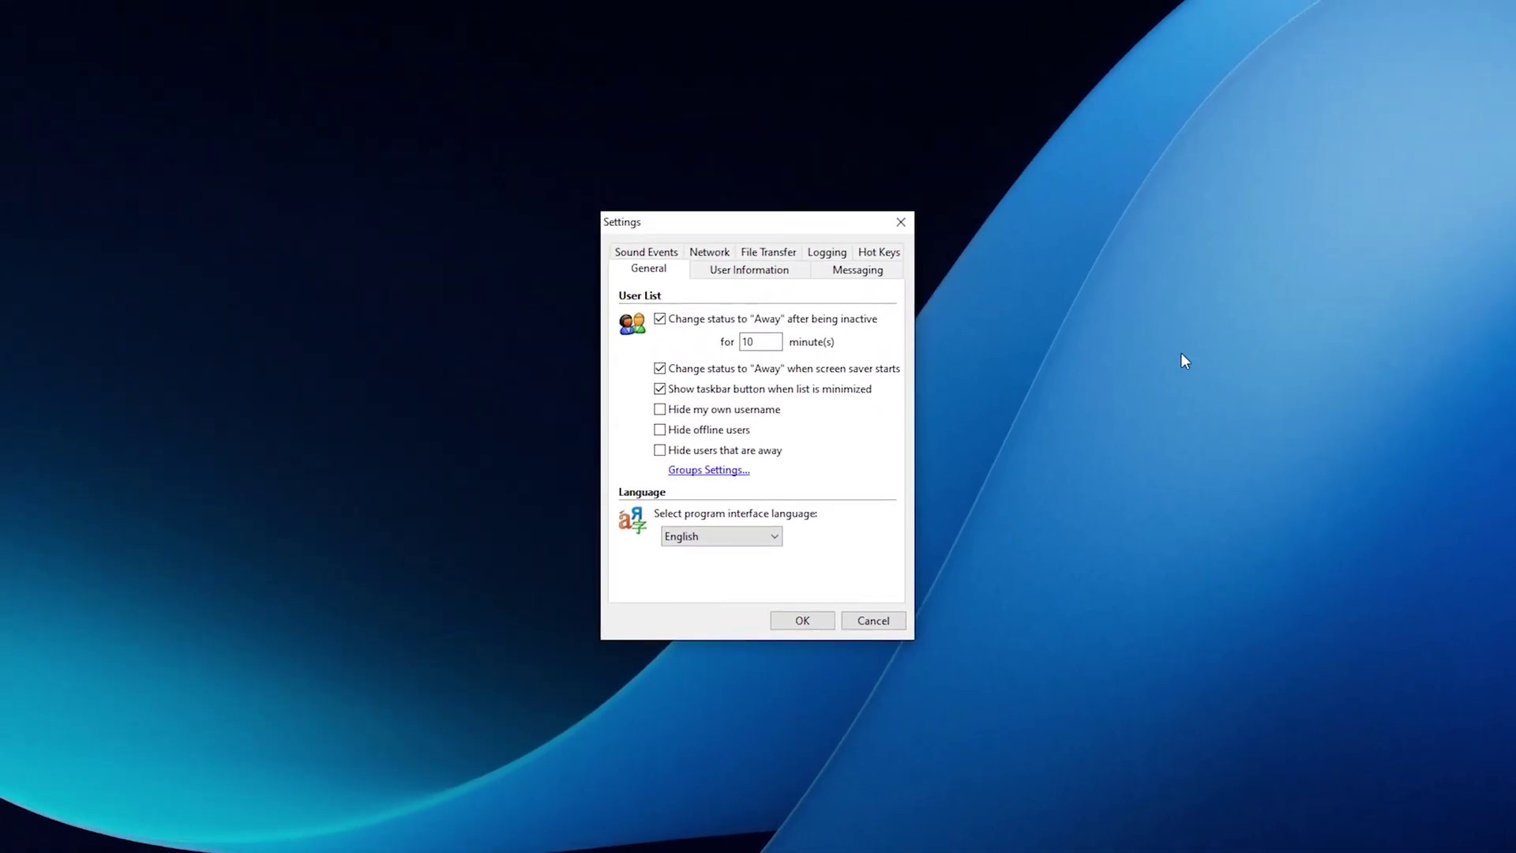
pyautogui.click(888, 275)
pyautogui.click(798, 258)
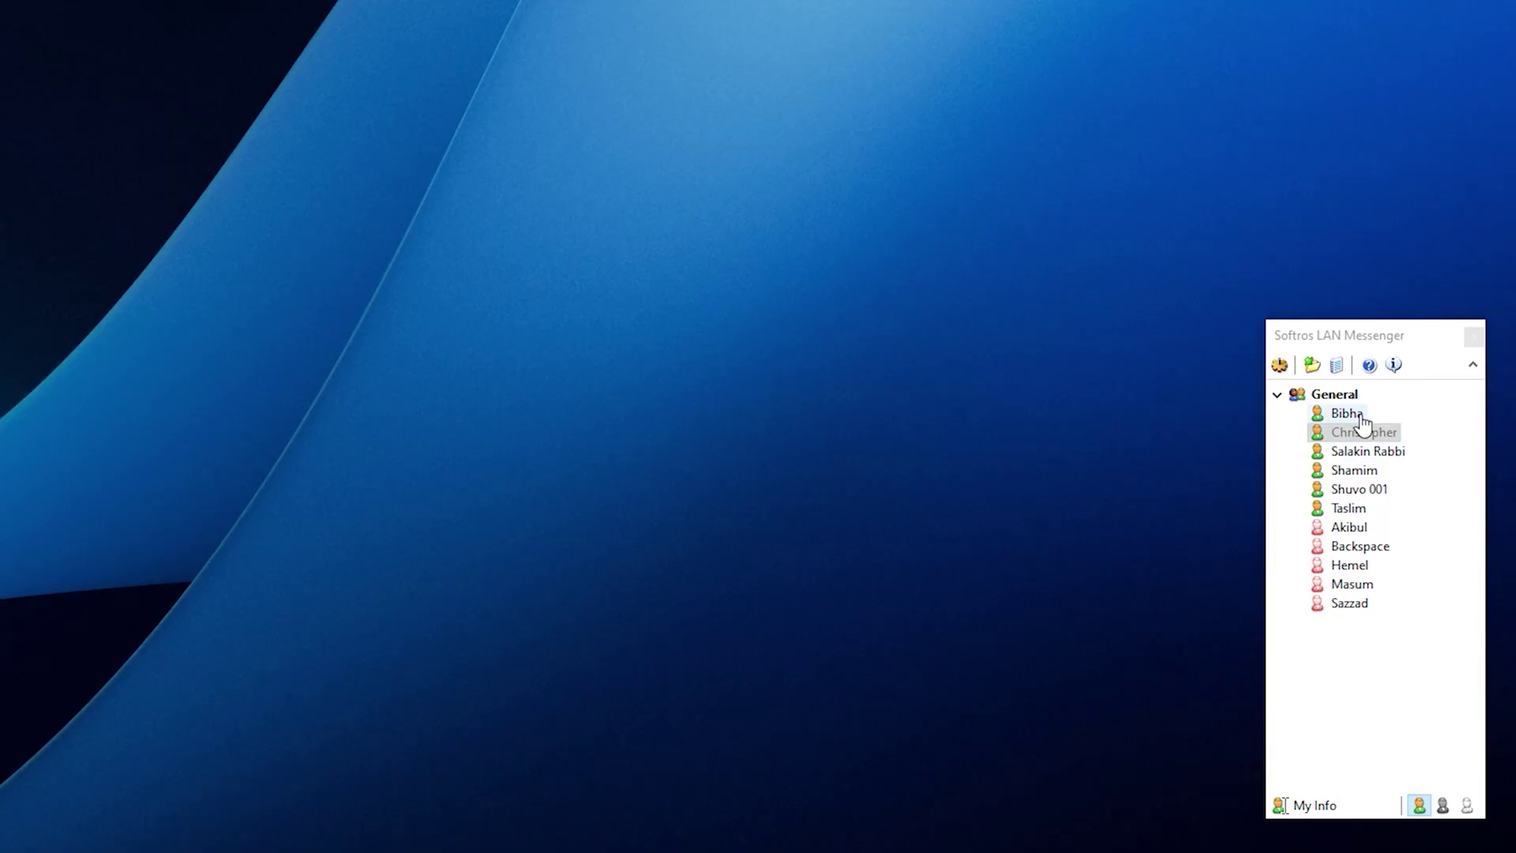
# Send "What’s the most fun project you’ve ever worked on?" to the first contact in the General group and open the emoticon list.
pyautogui.doubleClick(1360, 415)
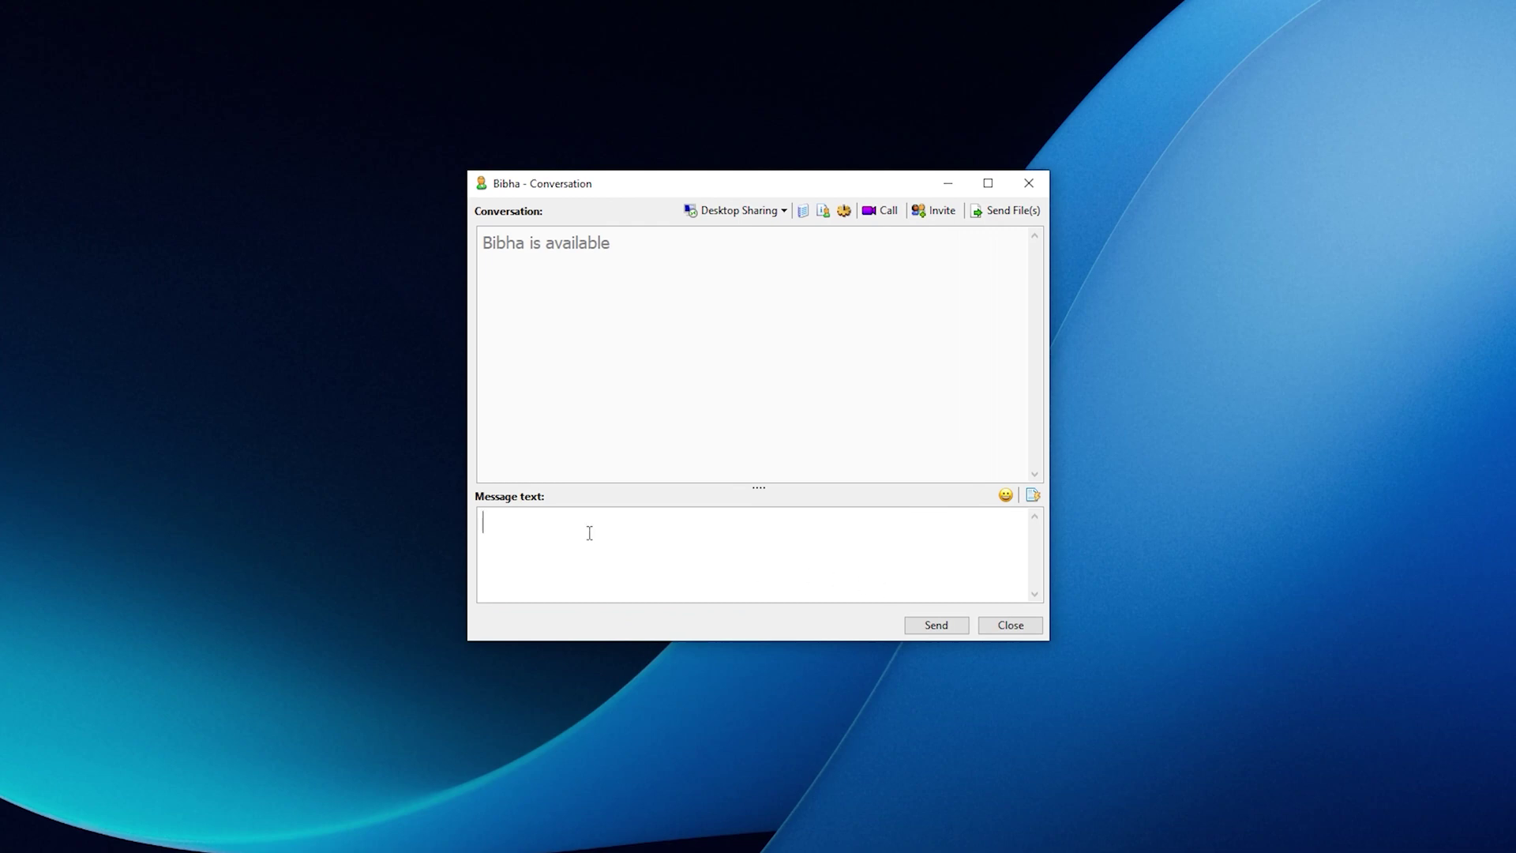
pyautogui.write('What’s the most fun project you’')
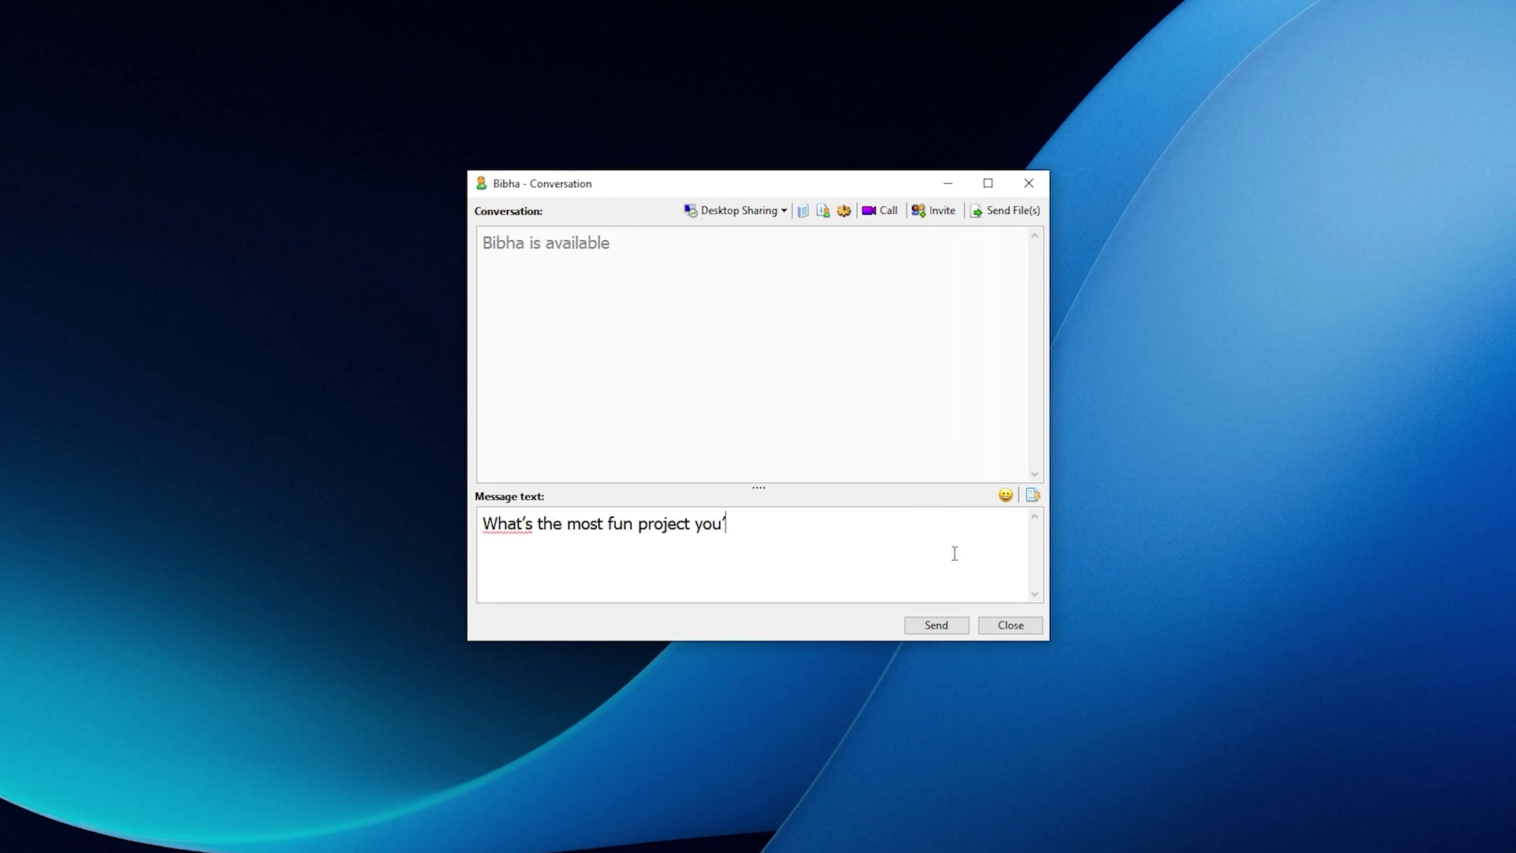
pyautogui.write('ve ever worked on?')
pyautogui.click(937, 626)
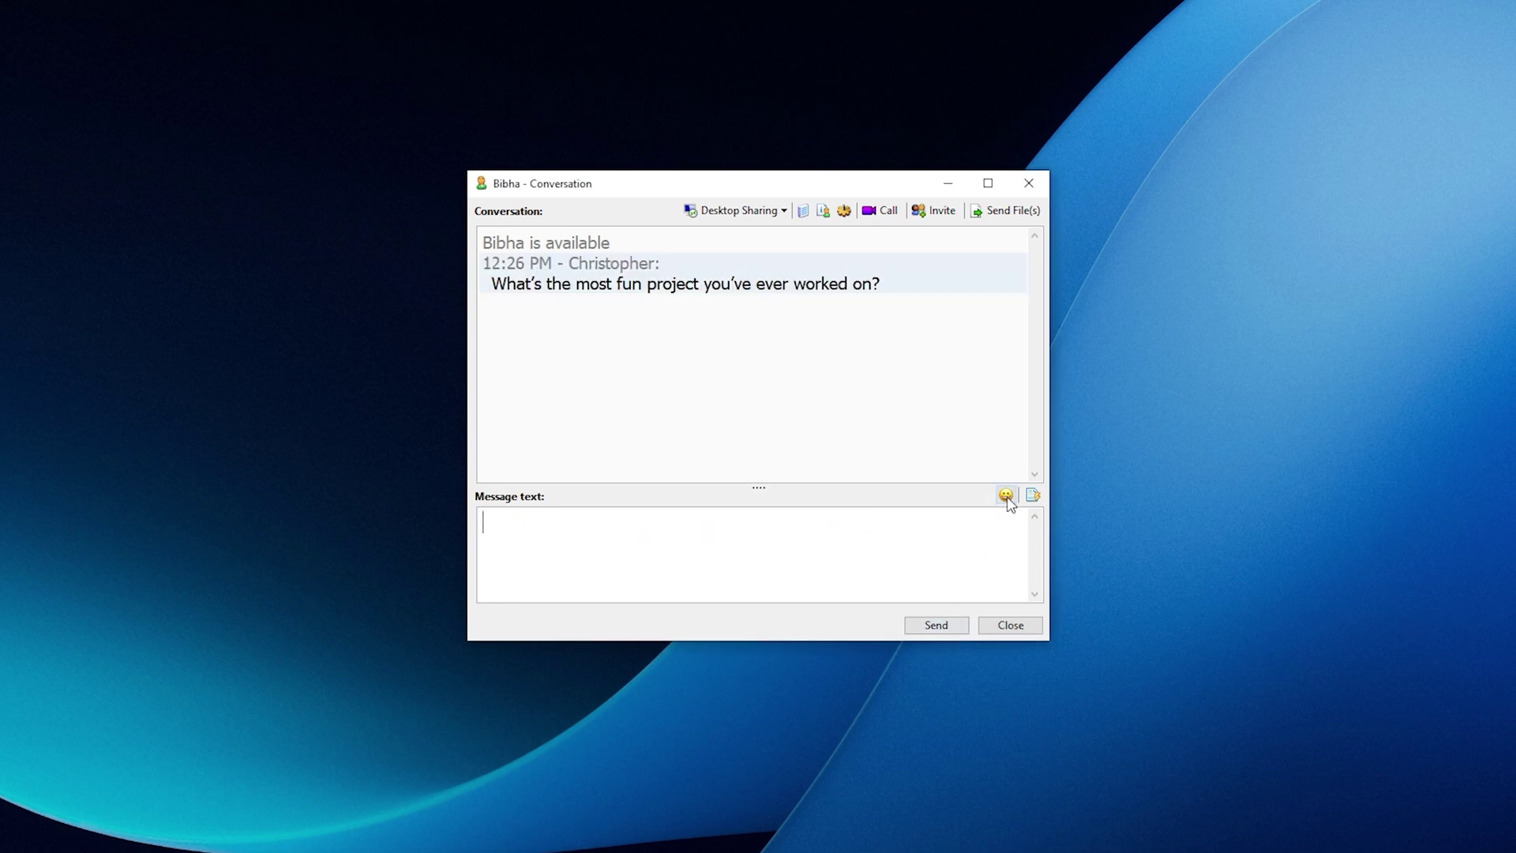
pyautogui.click(1005, 495)
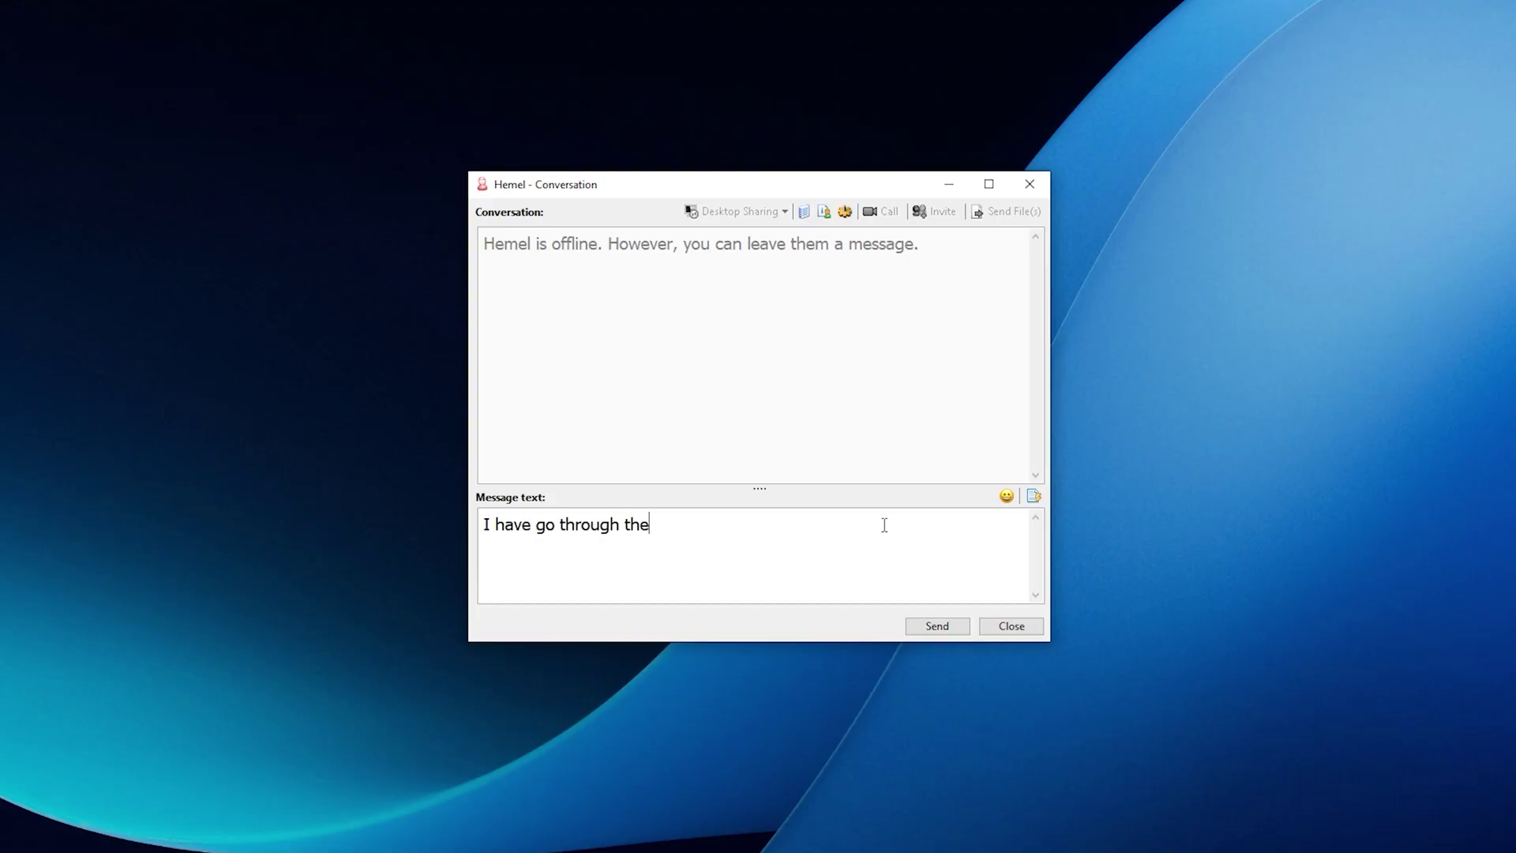
# Send the offline contact the file feedback and "Made some changes on the 2nd file. check it out when you back to online.".
pyautogui.press('Return')
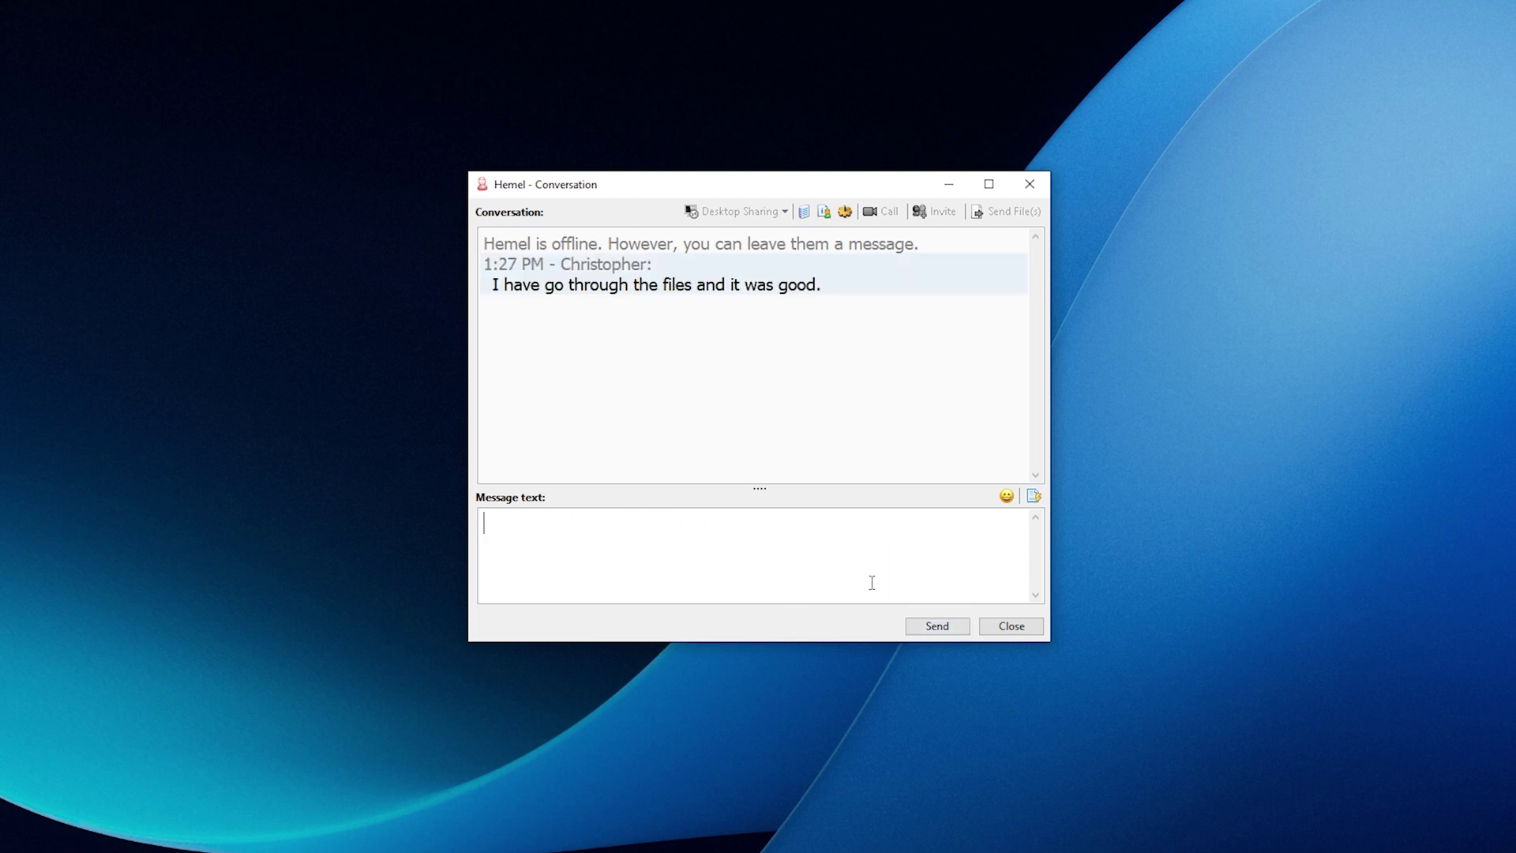
pyautogui.write('Made some changes on the 2nd file. check it out when you back to online.')
pyautogui.click(924, 630)
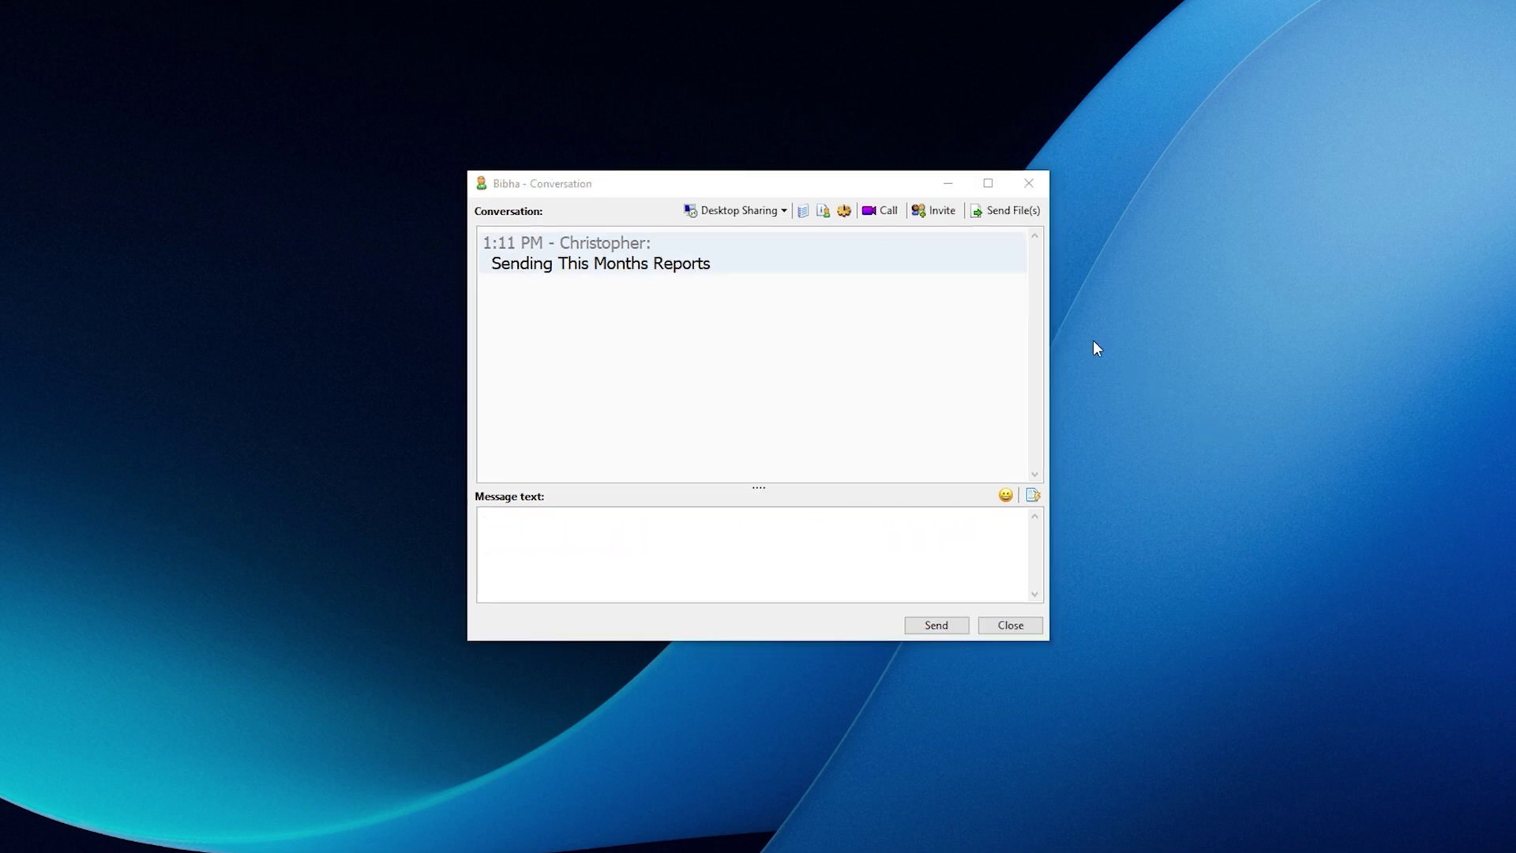
# Invite the last listed user of the General group to the open conversation.
pyautogui.click(950, 218)
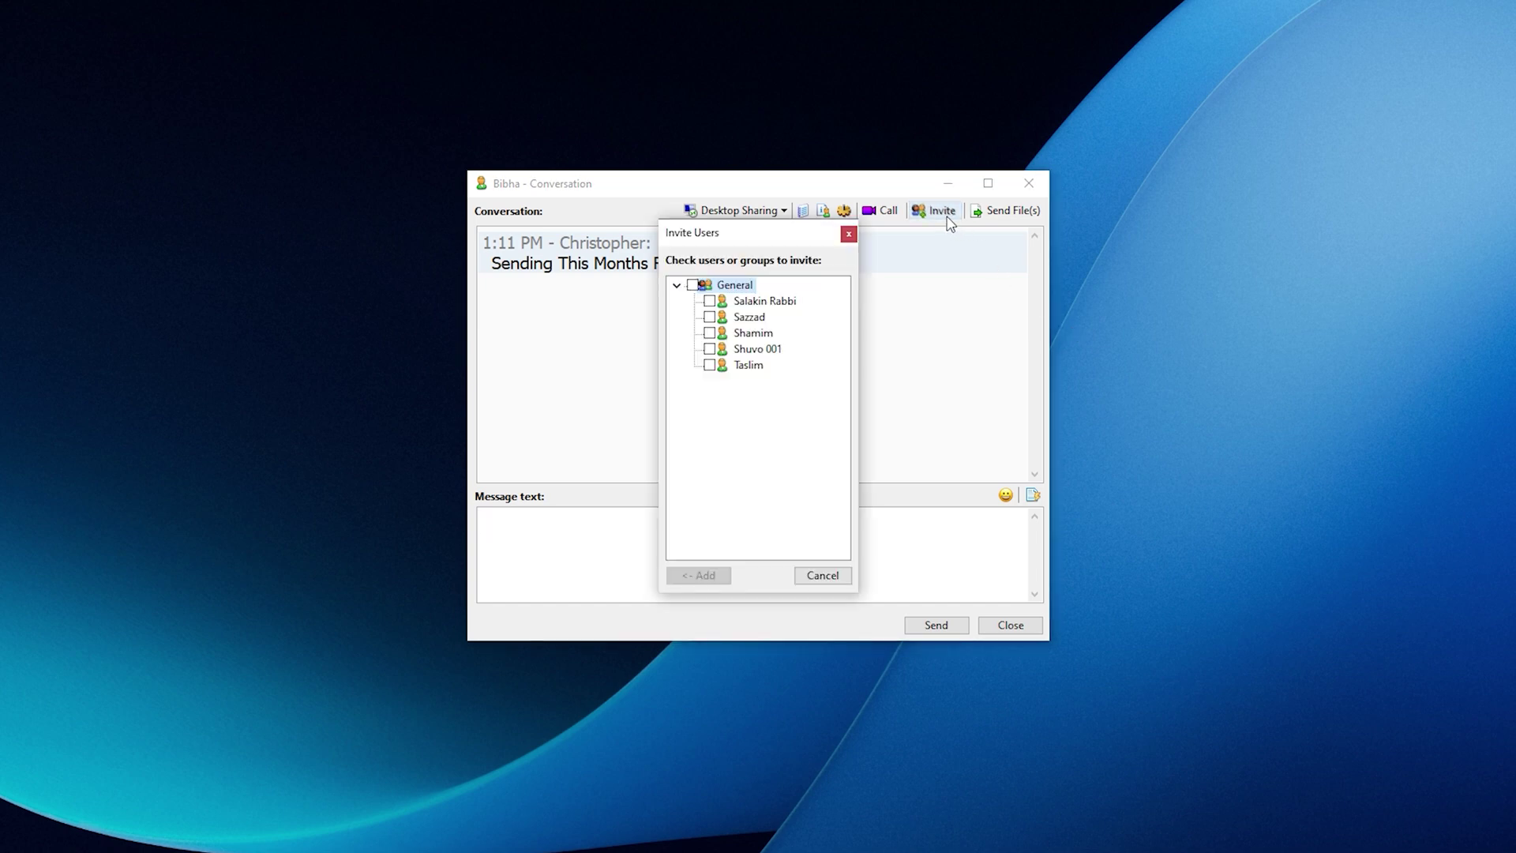
pyautogui.click(710, 365)
pyautogui.click(706, 578)
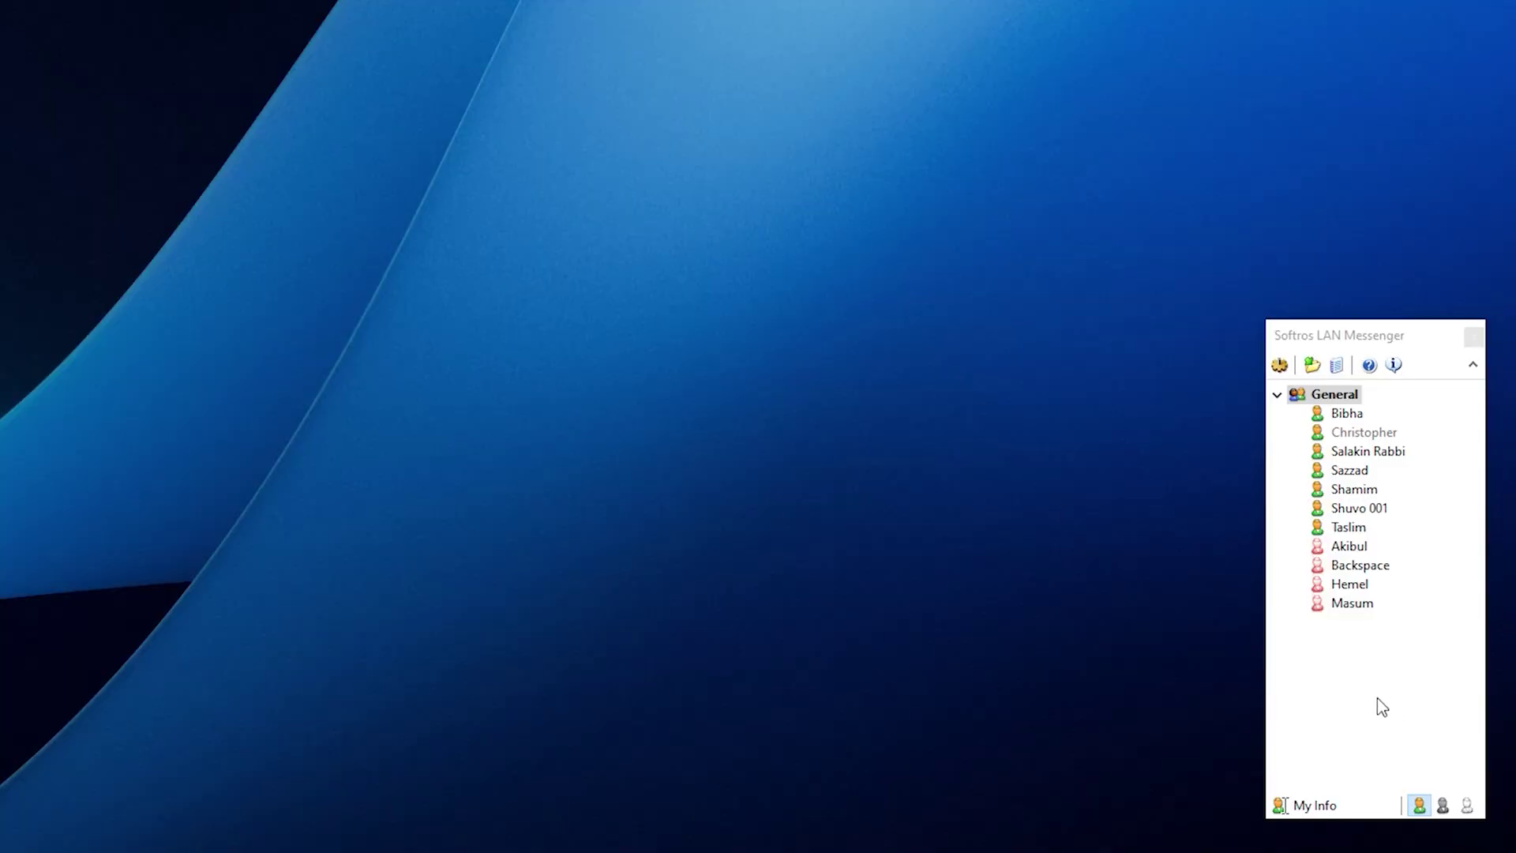
# Add a new group named "Editors" to the user list.
pyautogui.rightClick(1382, 705)
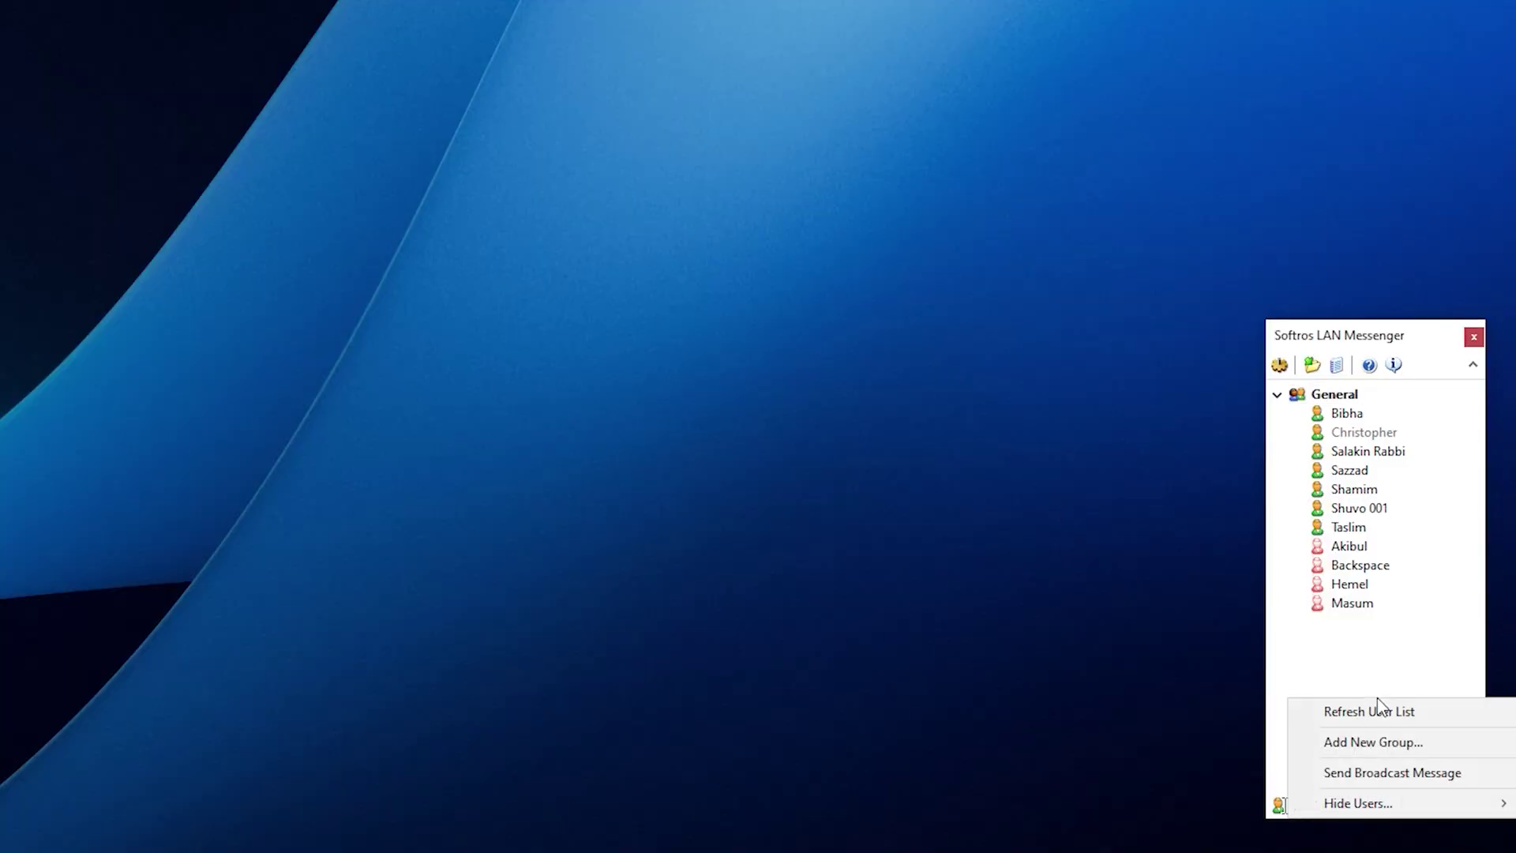
pyautogui.click(1382, 745)
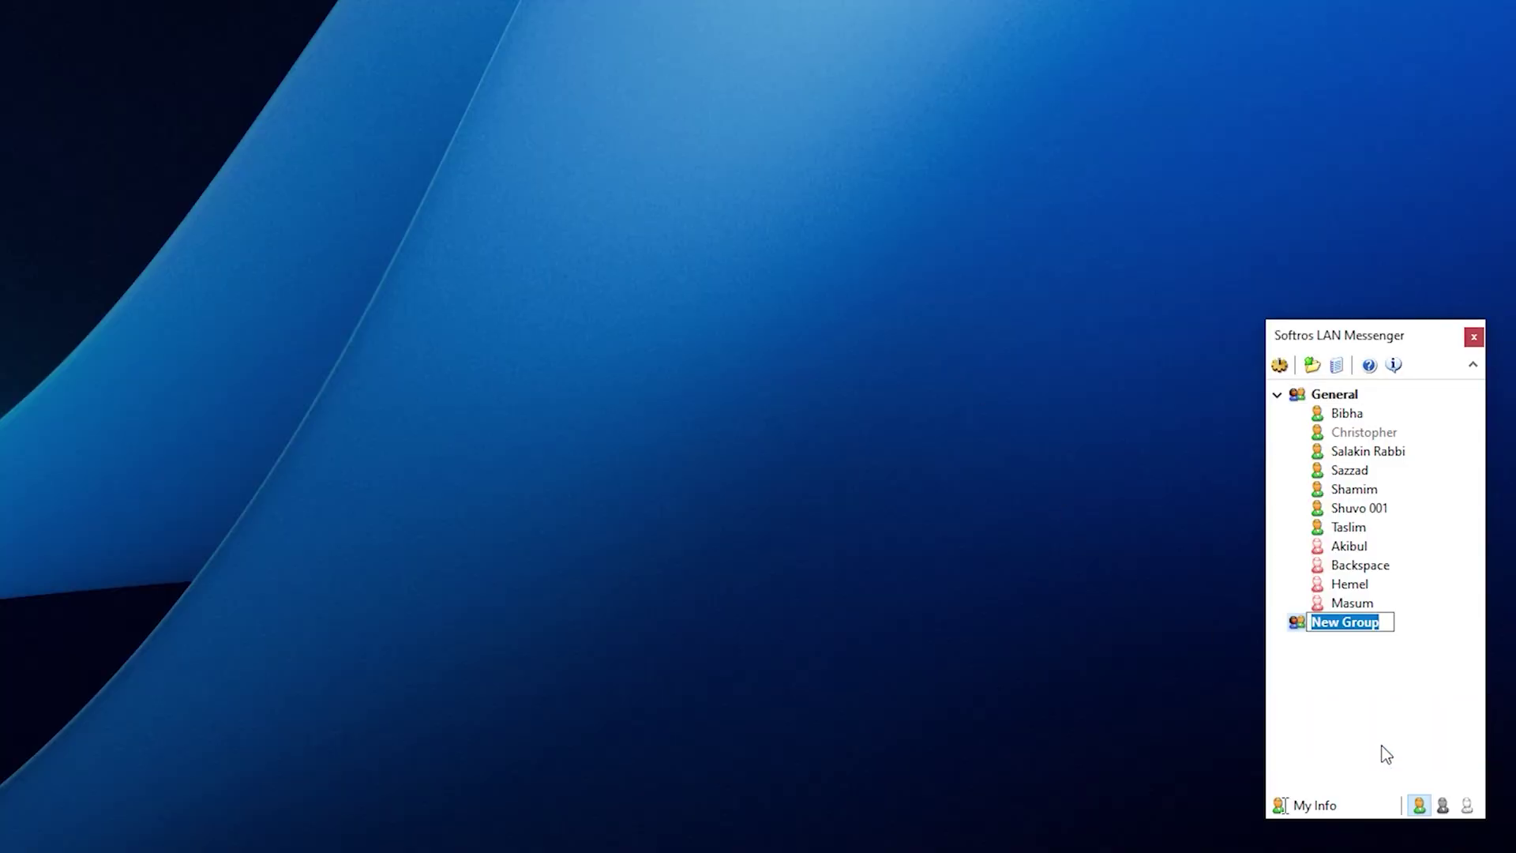
pyautogui.write('Editors')
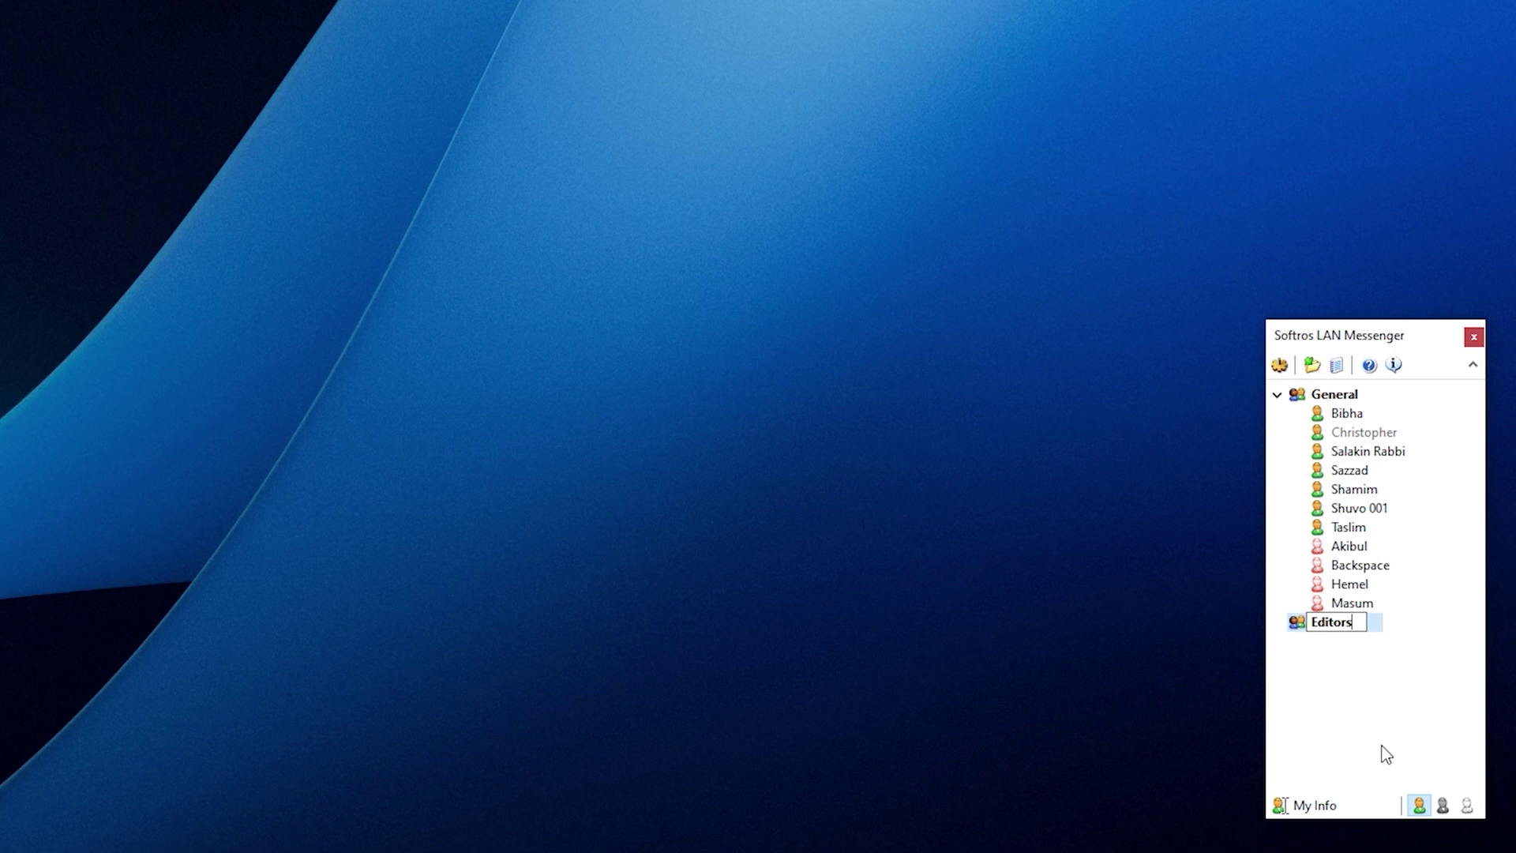
pyautogui.press('Return')
# Move the first contact of the General group to the Editors group.
pyautogui.click(1344, 413)
pyautogui.rightClick(1345, 413)
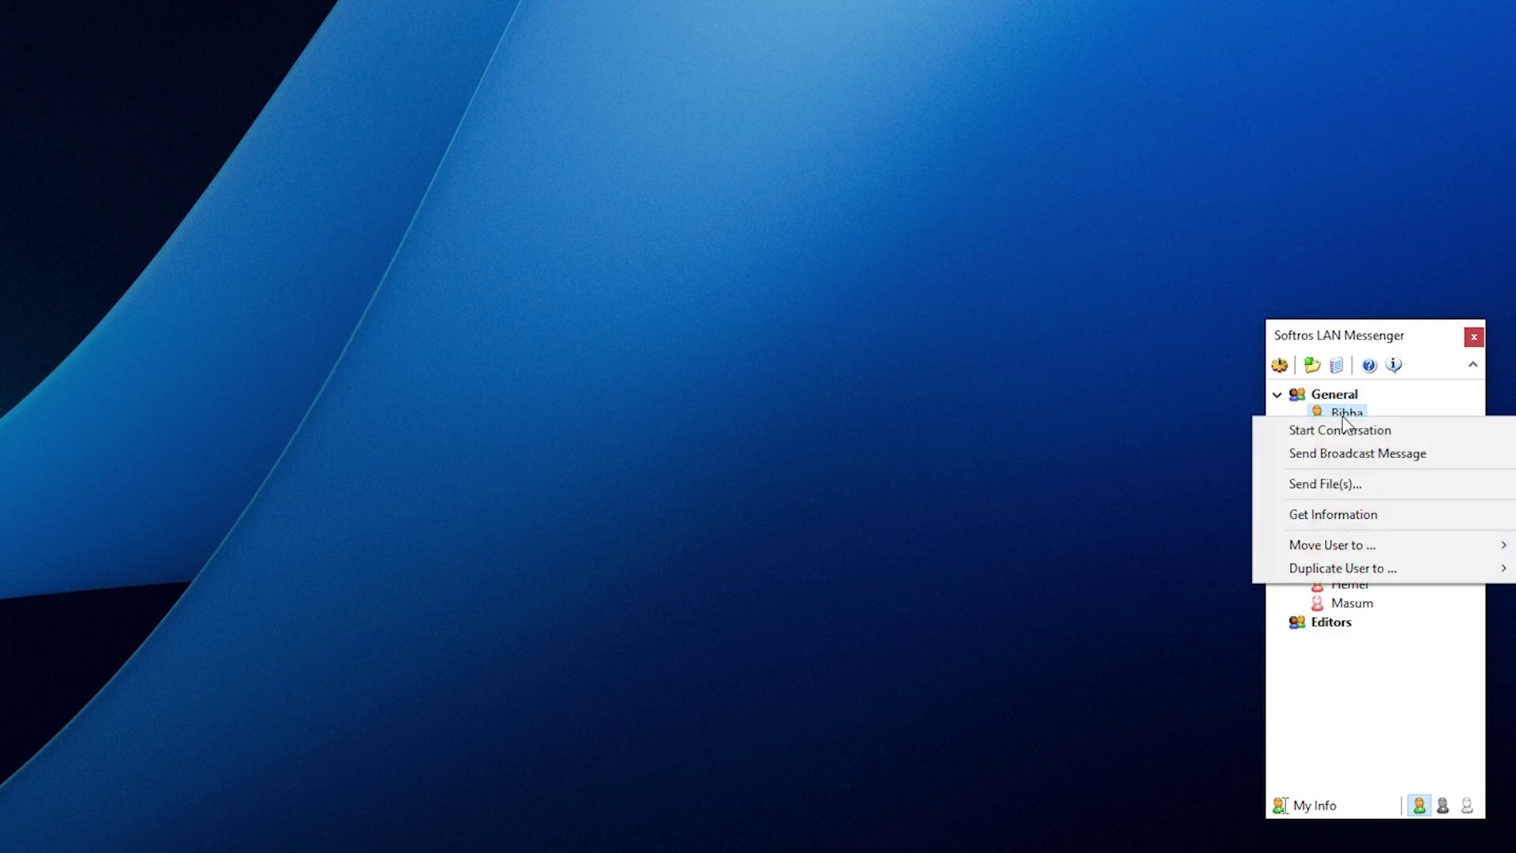
pyautogui.moveTo(1366, 546)
pyautogui.click(1175, 569)
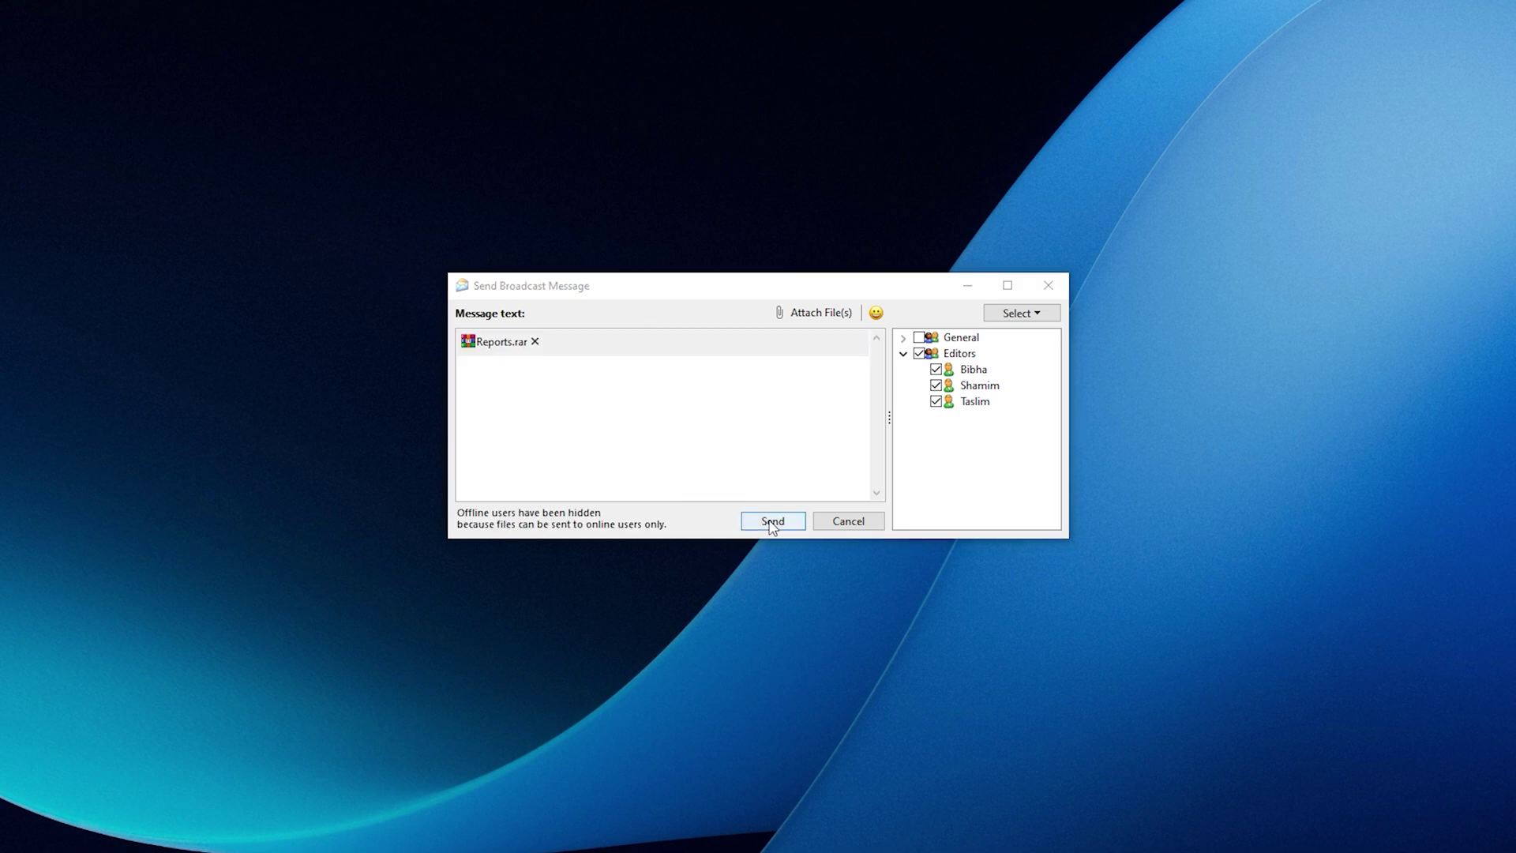
# Broadcast the Reports.rar file and a further message to the members of the Editors group.
pyautogui.click(771, 523)
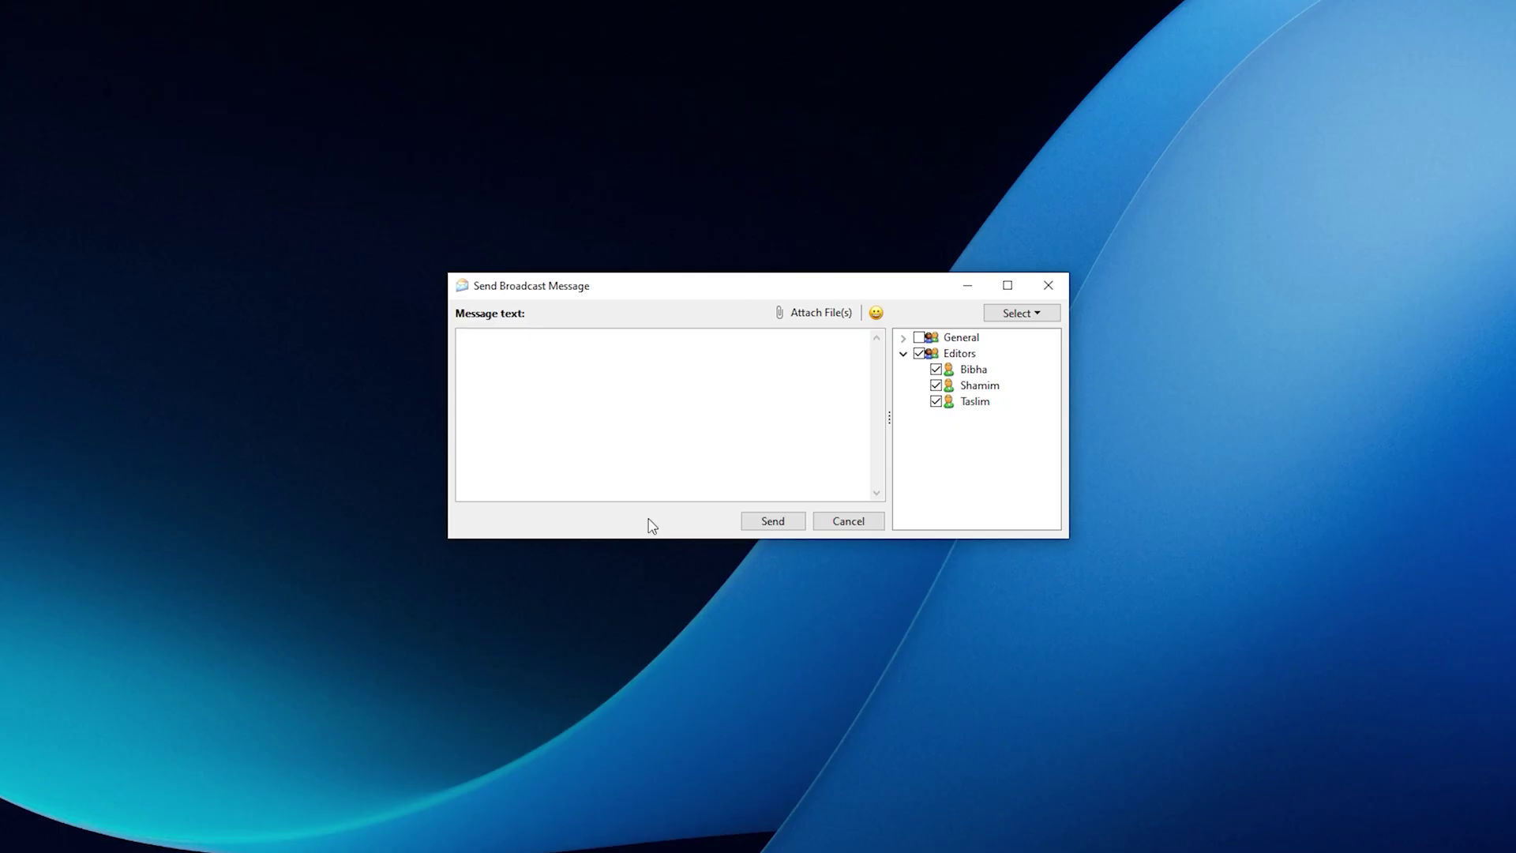
pyautogui.moveTo(1509, 542); pyautogui.dragTo(609, 413)
pyautogui.click(772, 522)
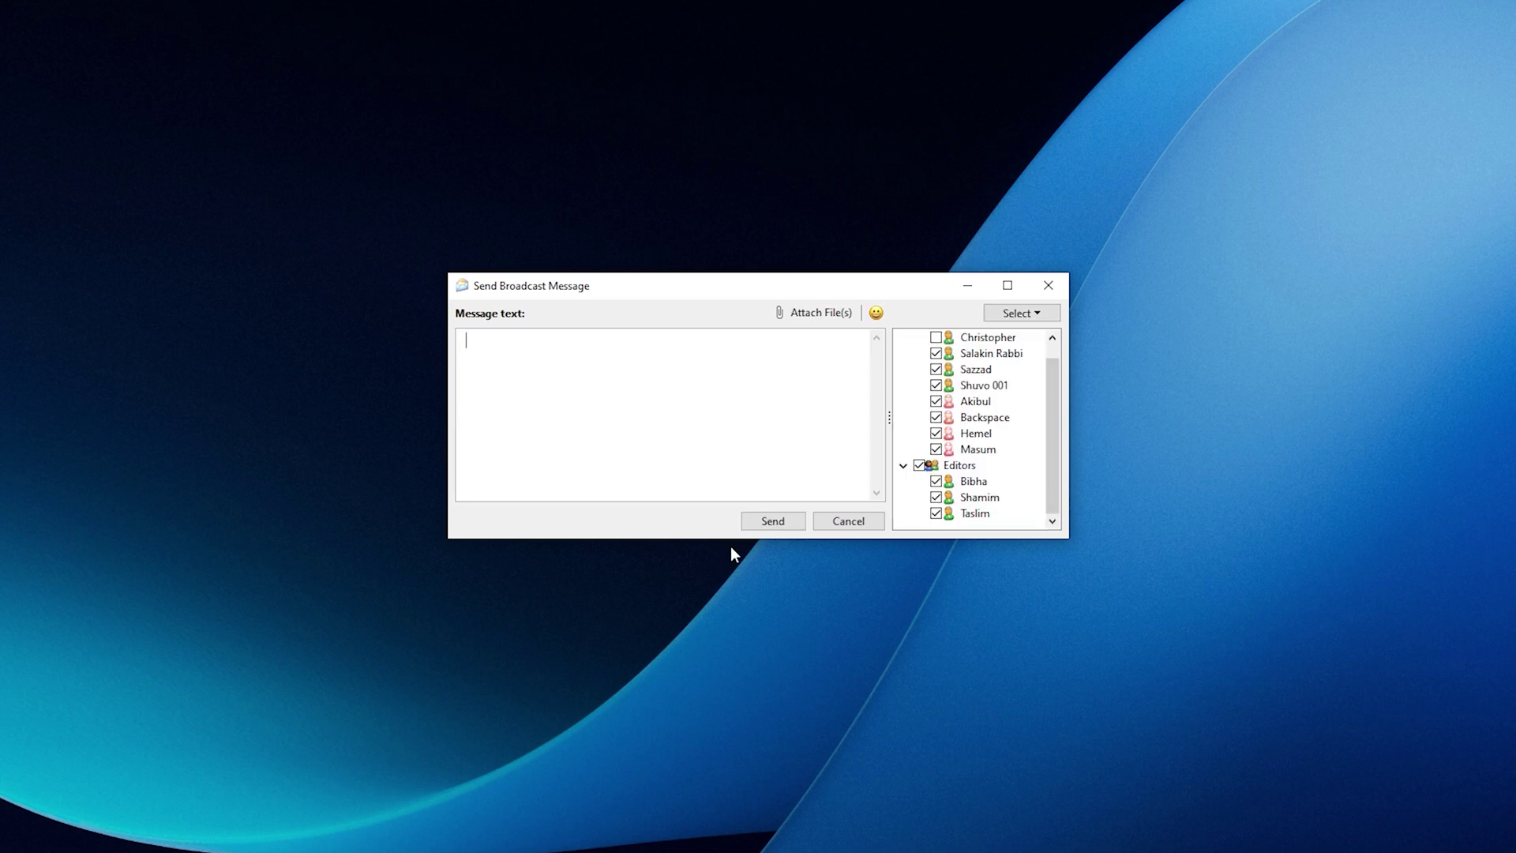
# Broadcast the message "What was the highlight of your week?" to the Editors group only.
pyautogui.click(950, 515)
pyautogui.click(622, 381)
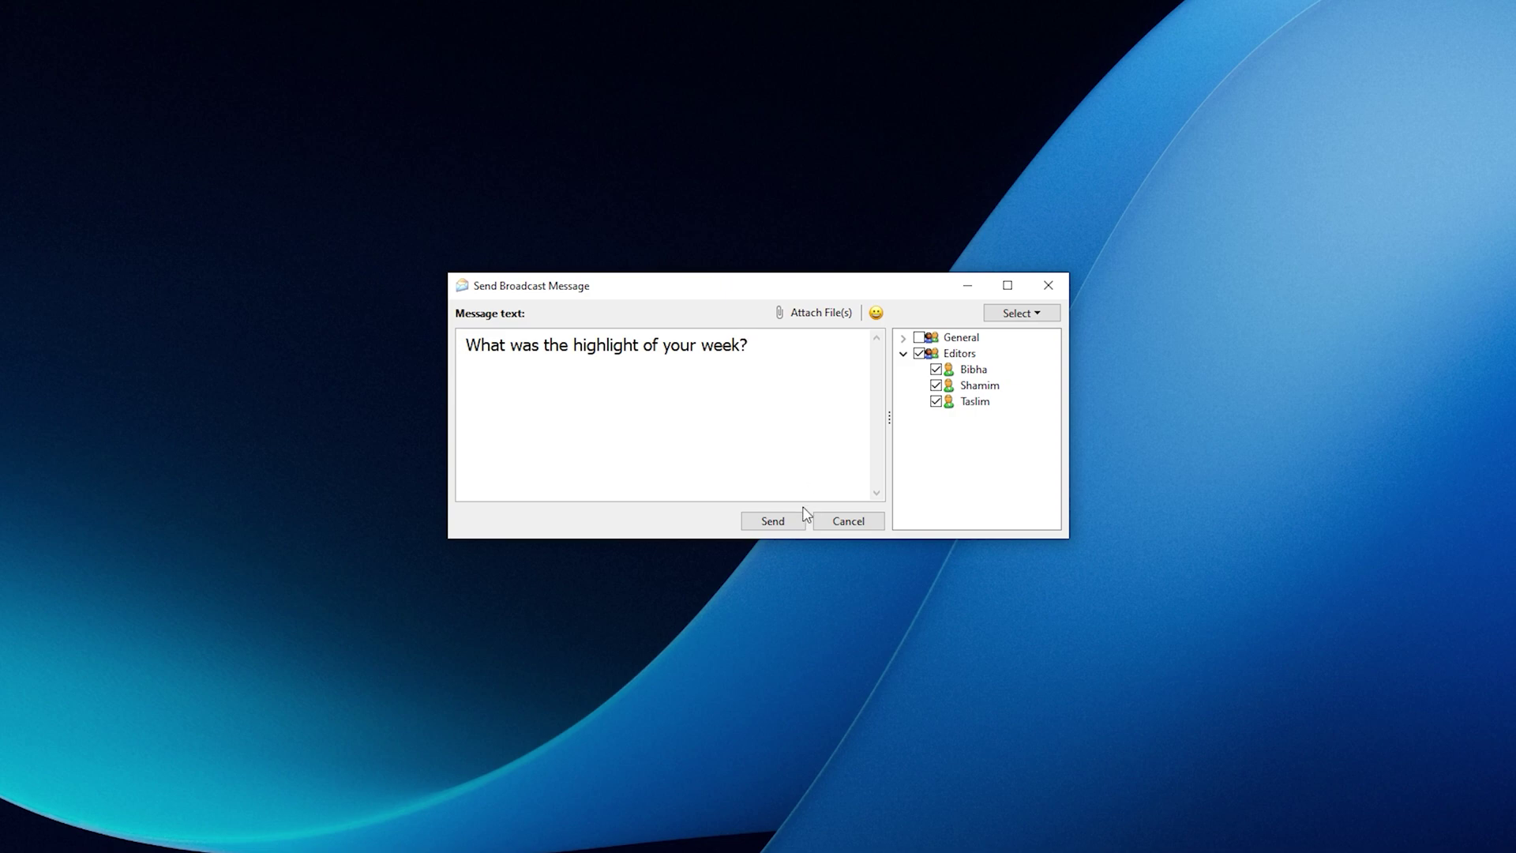
pyautogui.click(773, 521)
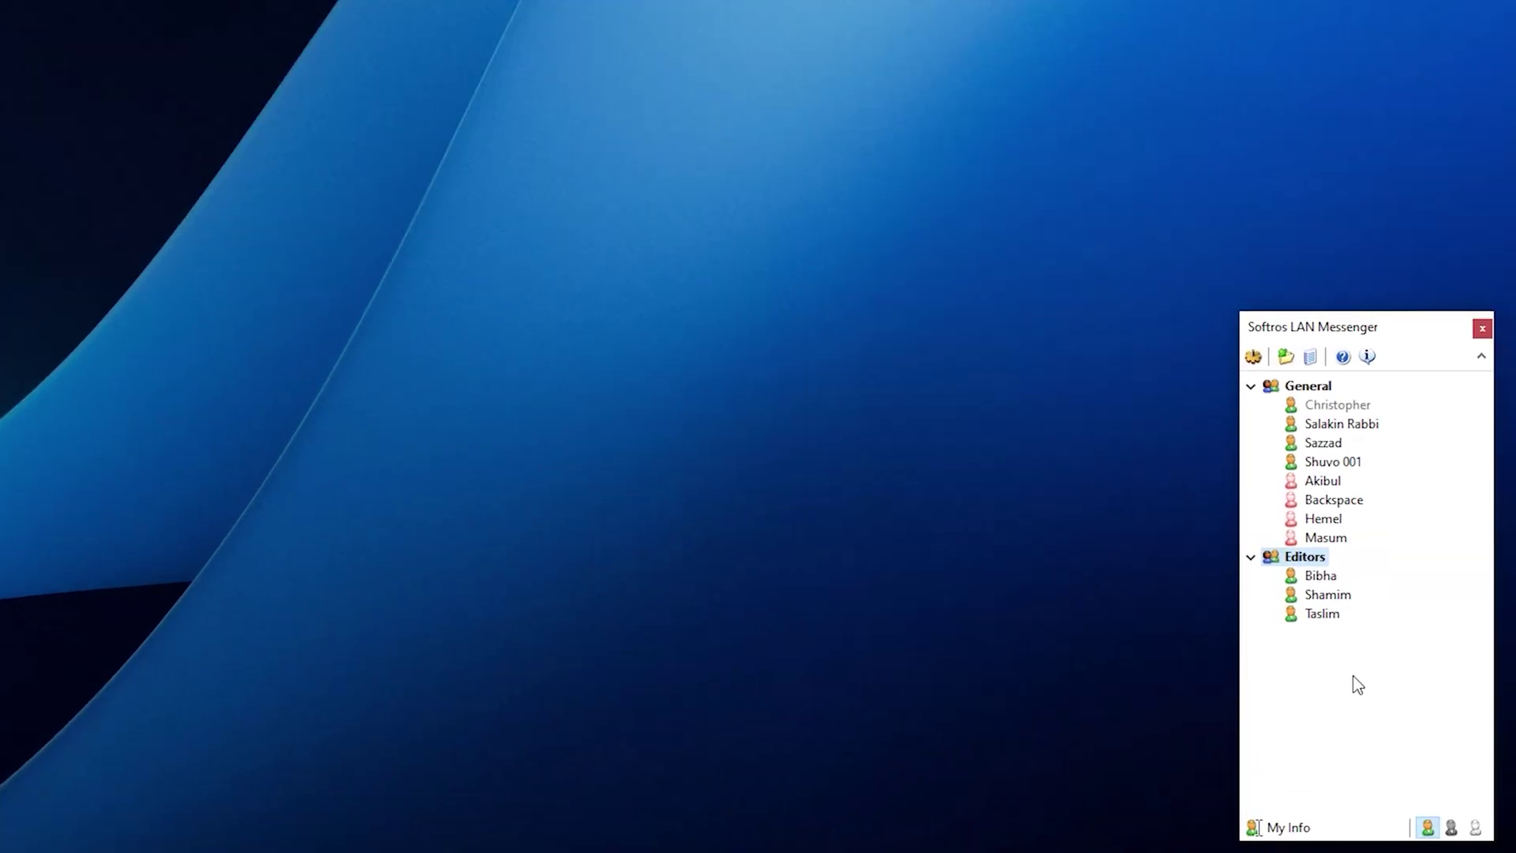
# Start a new broadcast message from the user list.
pyautogui.rightClick(1356, 684)
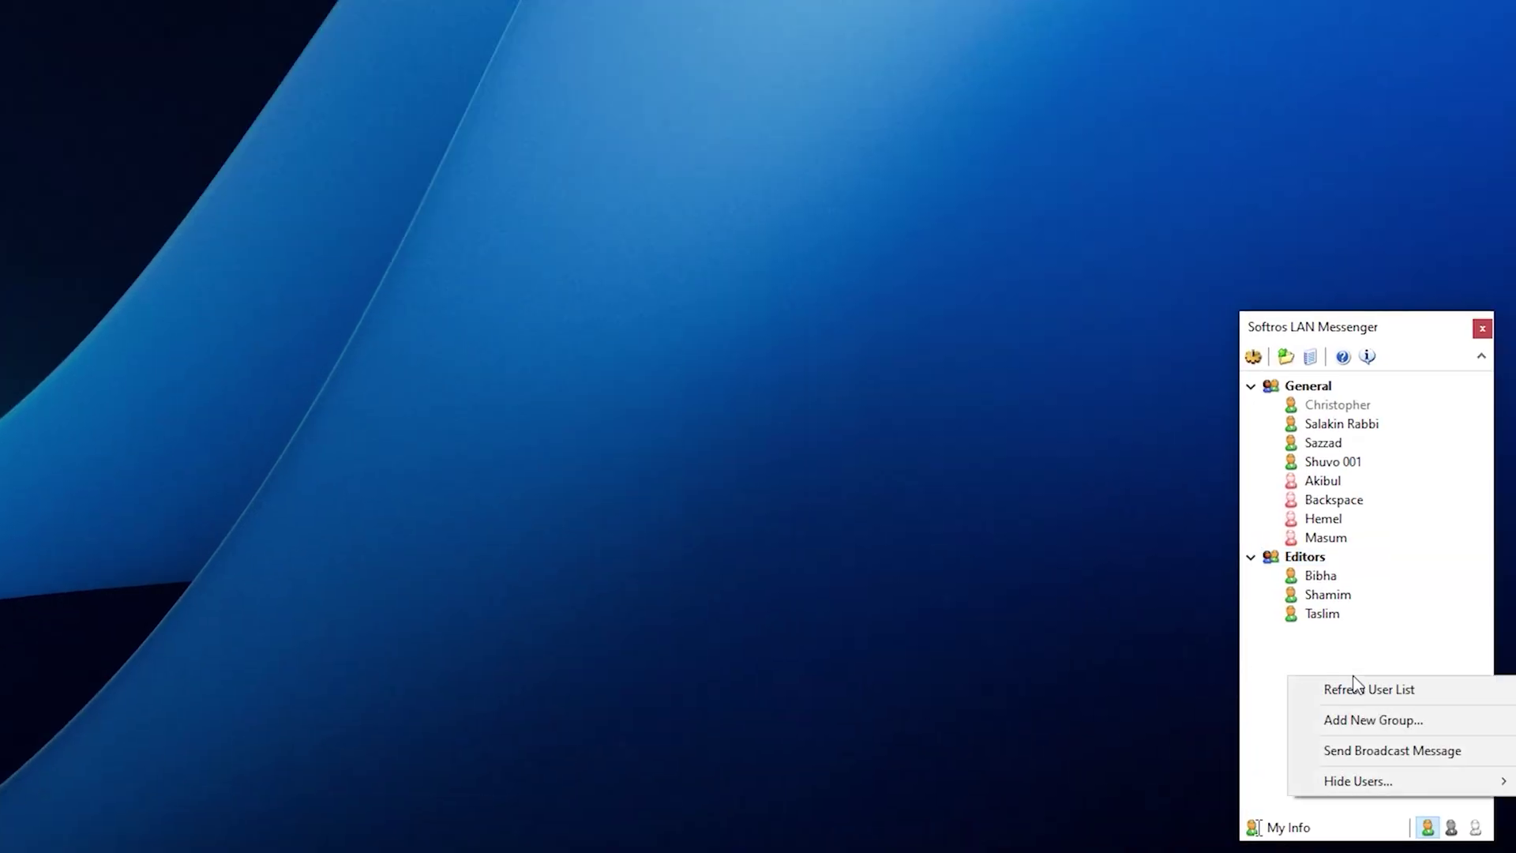
pyautogui.click(1378, 752)
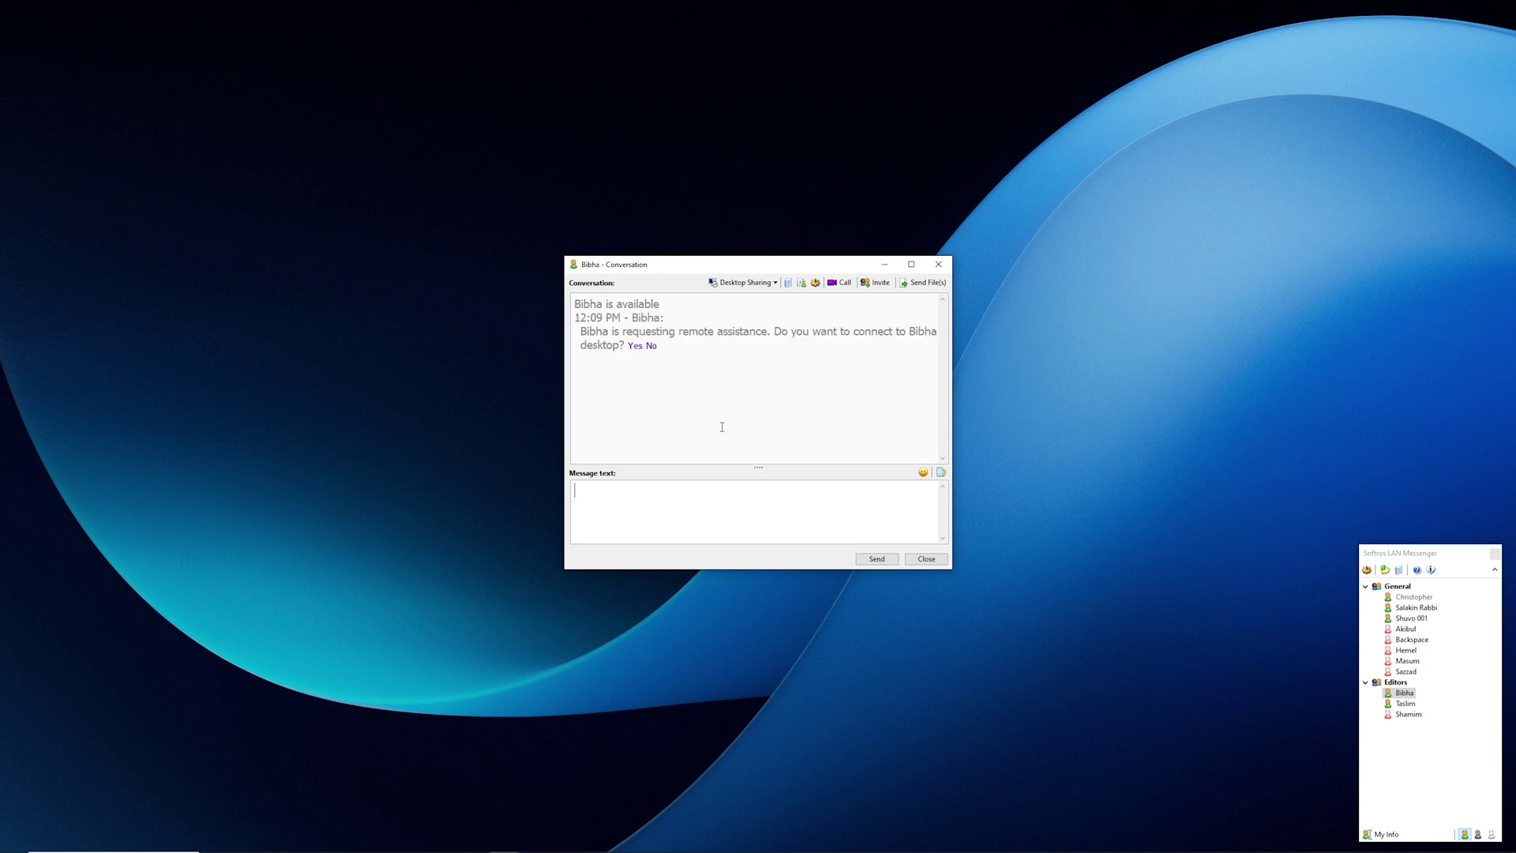
# Accept the contact's remote assistance request and minimize the conversation window on the remote desktop.
pyautogui.click(634, 346)
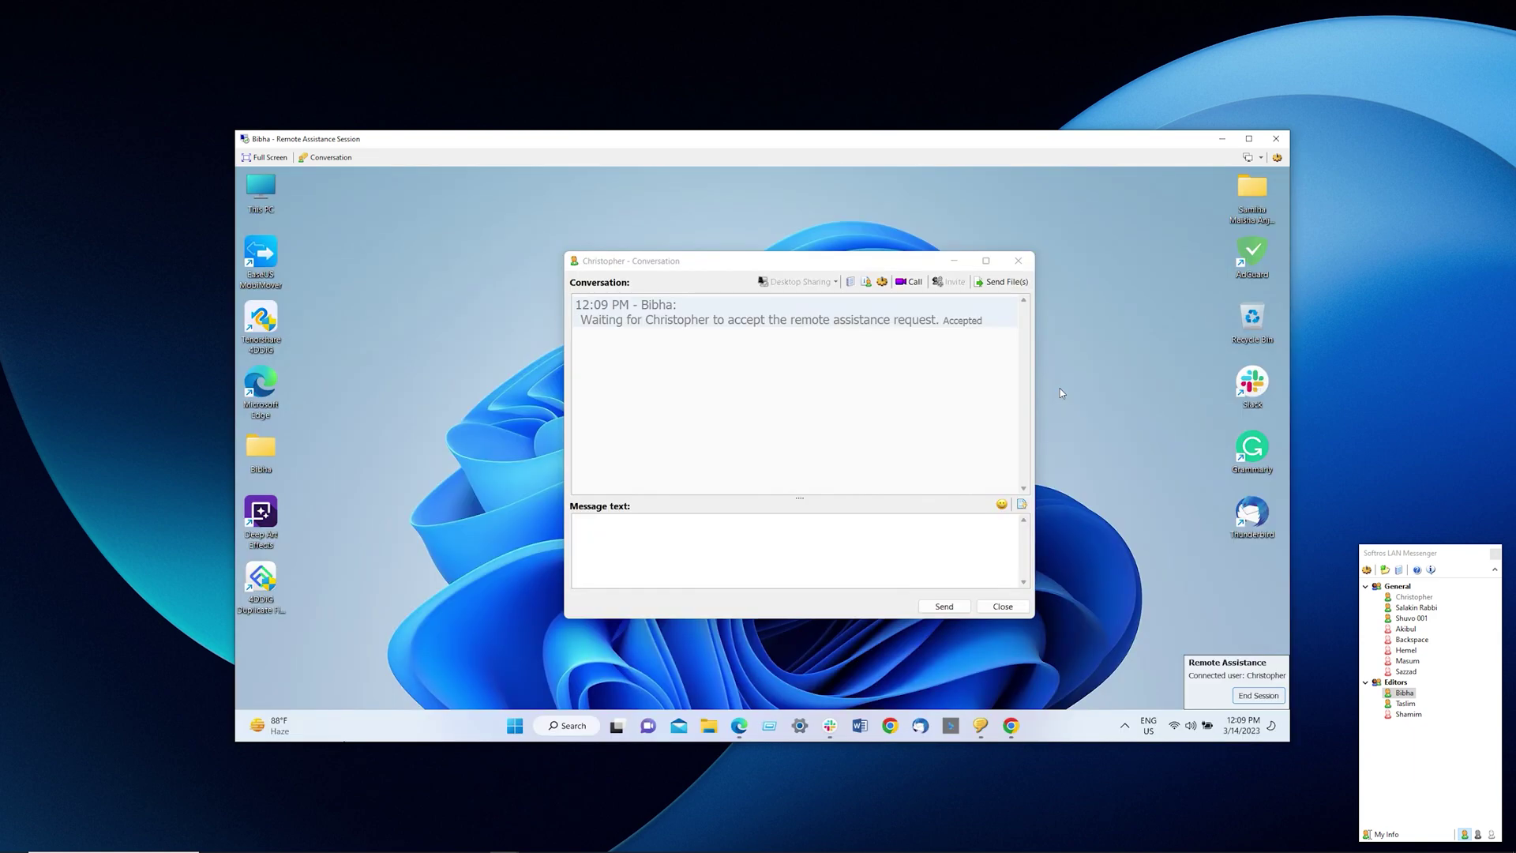
pyautogui.click(950, 260)
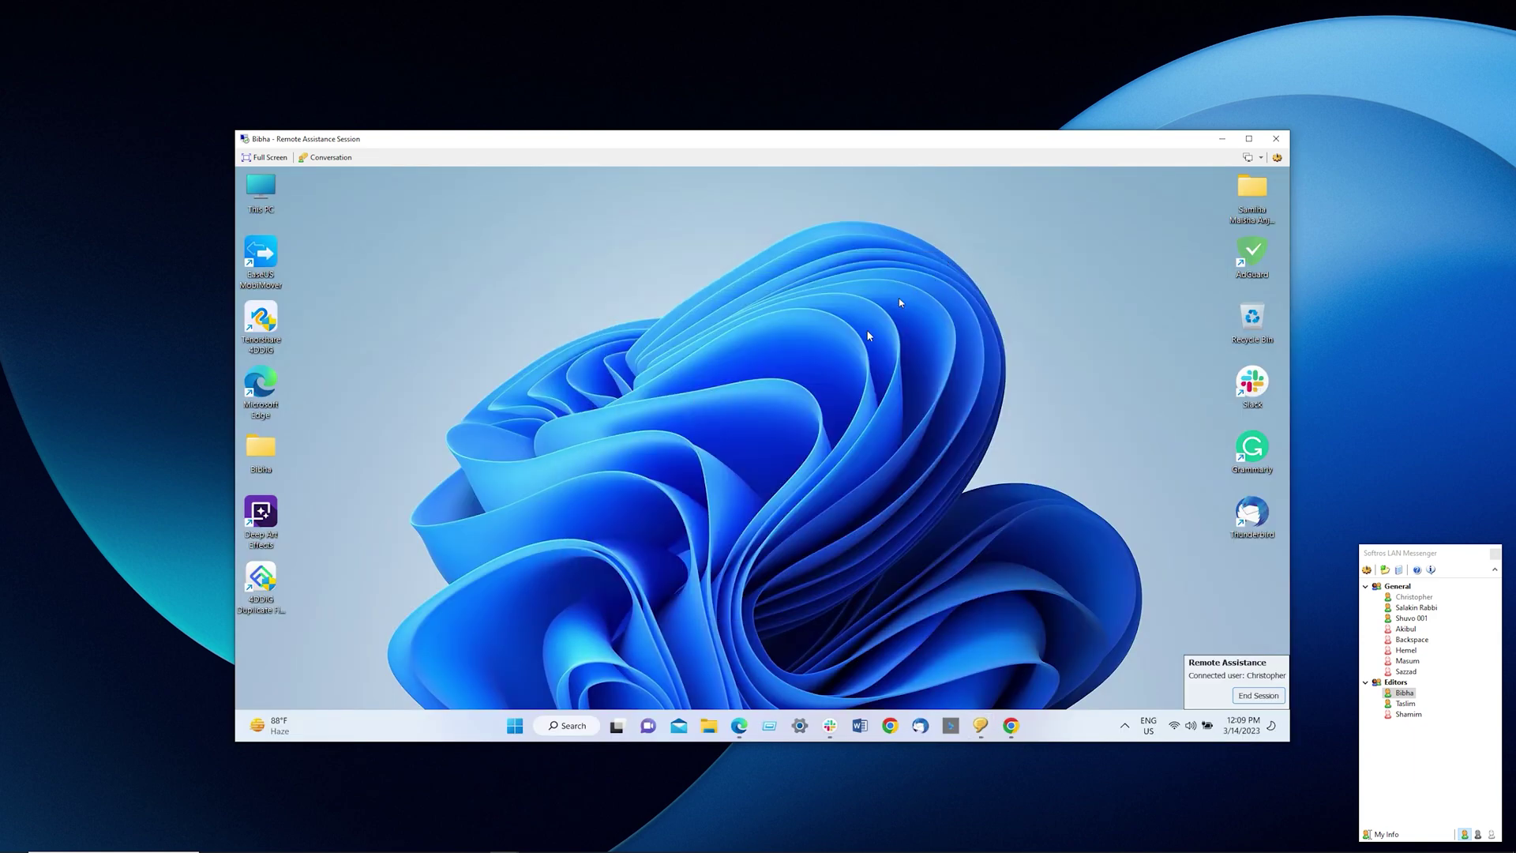
# Open the Display page of the system settings on the remote computer.
pyautogui.click(514, 730)
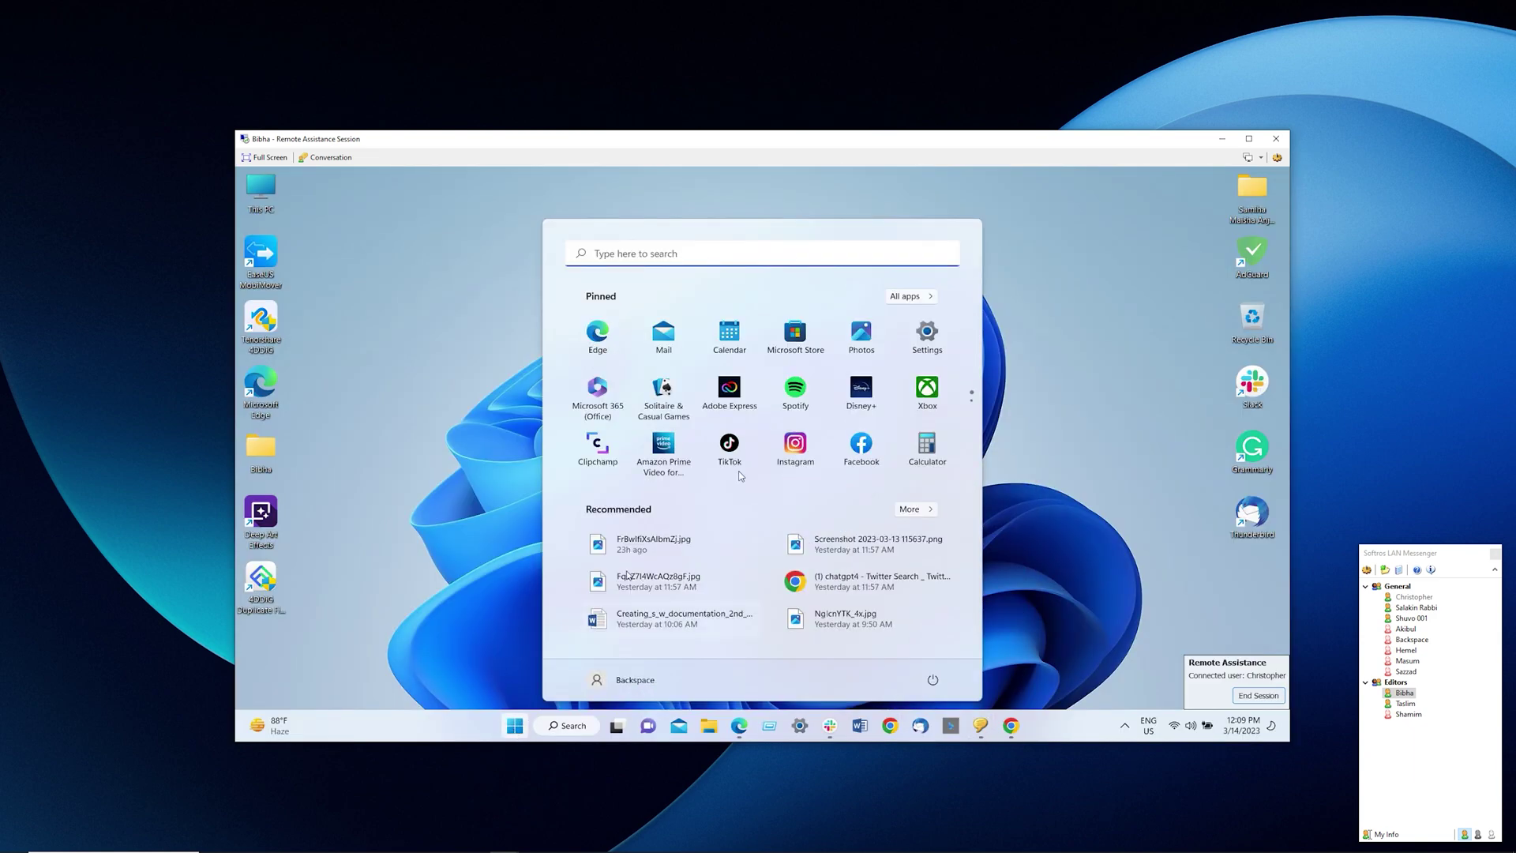
pyautogui.click(927, 334)
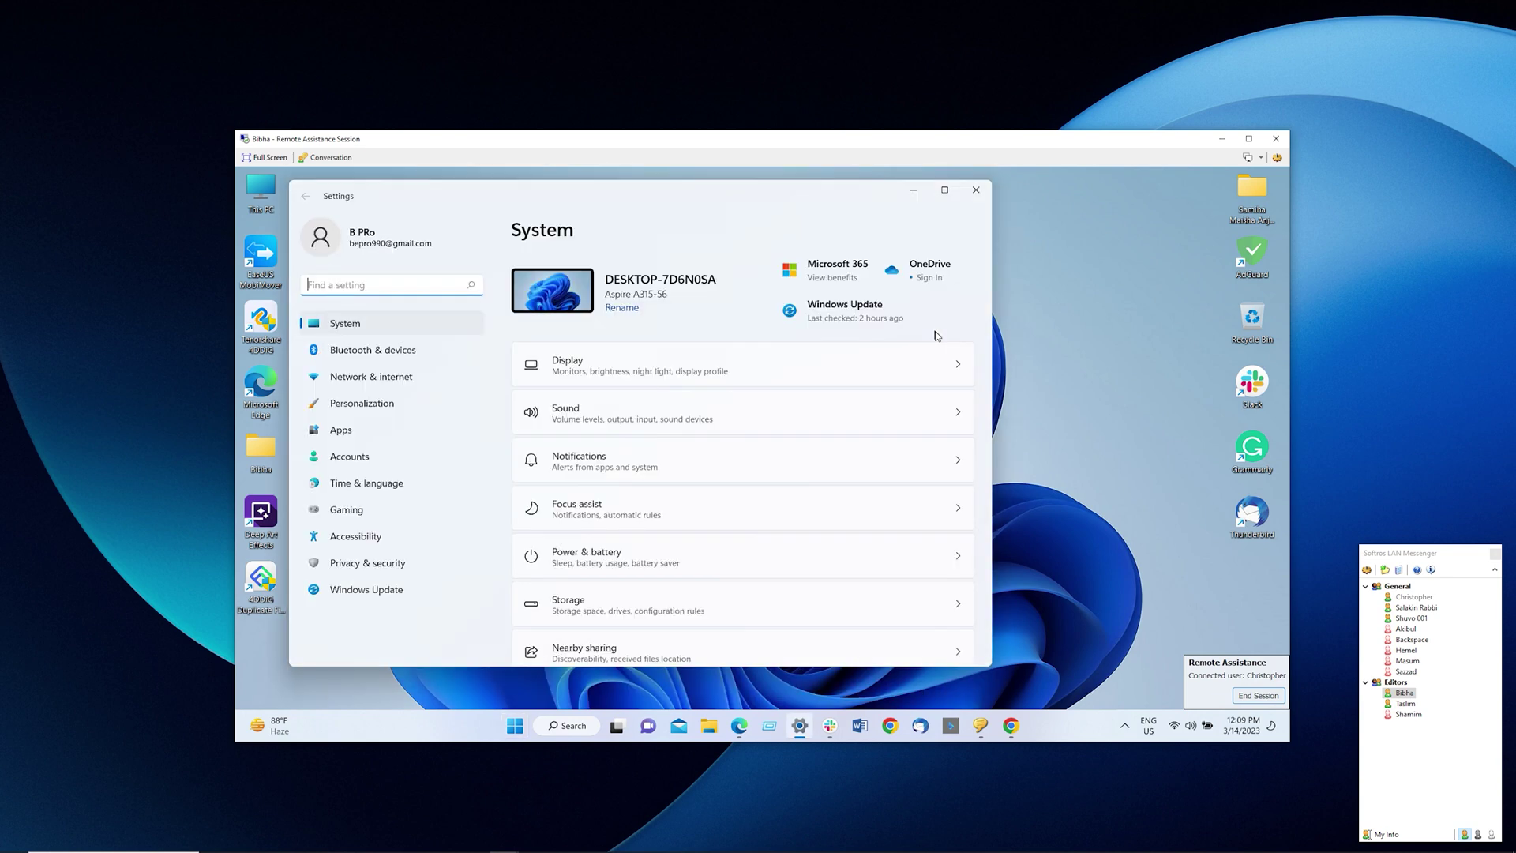
pyautogui.click(652, 386)
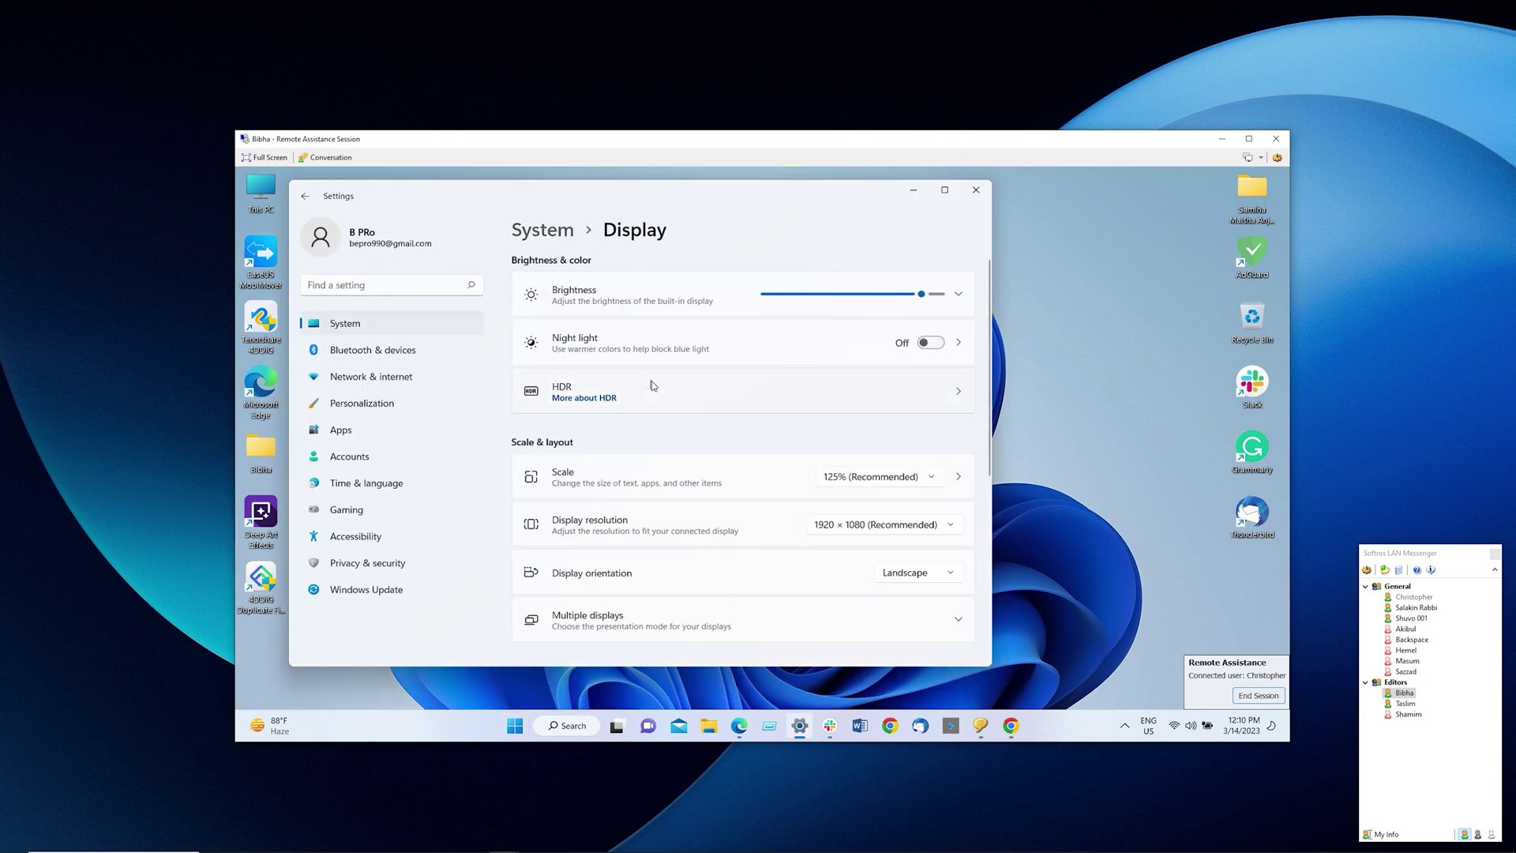